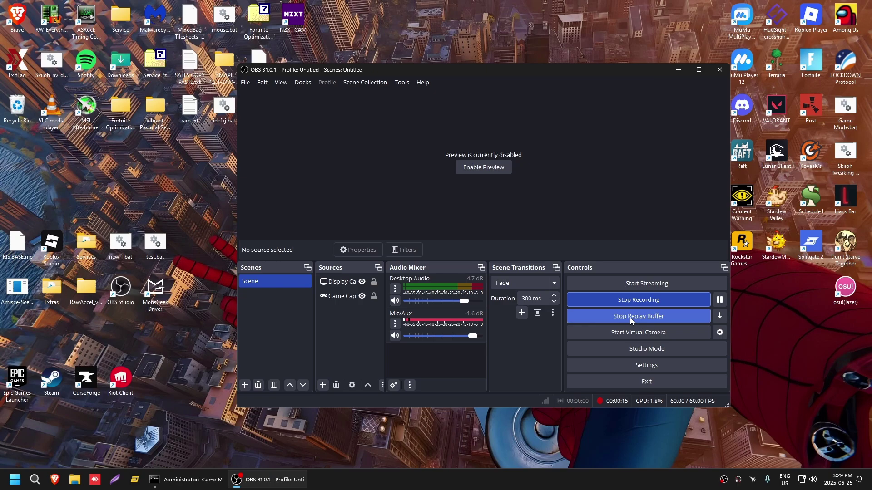
# Open a new Brave browser tab from the taskbar while OBS keeps recording
pyautogui.click(55, 480)
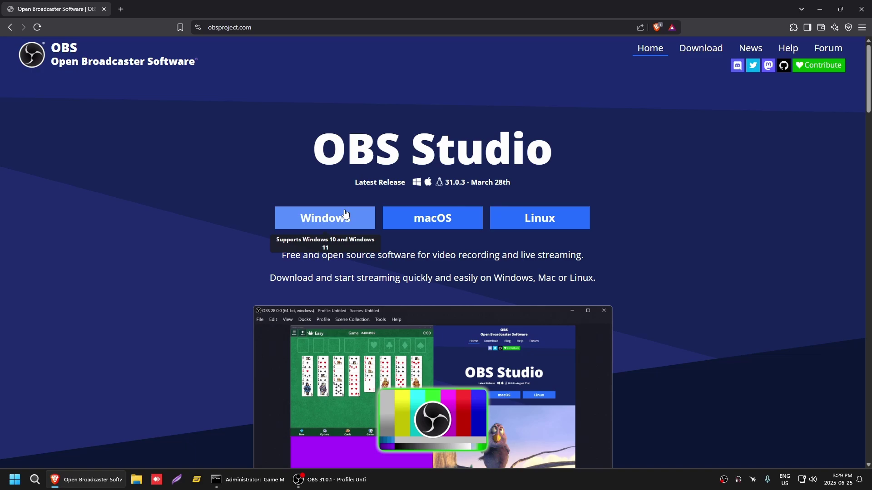
# Start the Windows installer download on obsproject.com, cancel the save, and close Brave
pyautogui.click(346, 221)
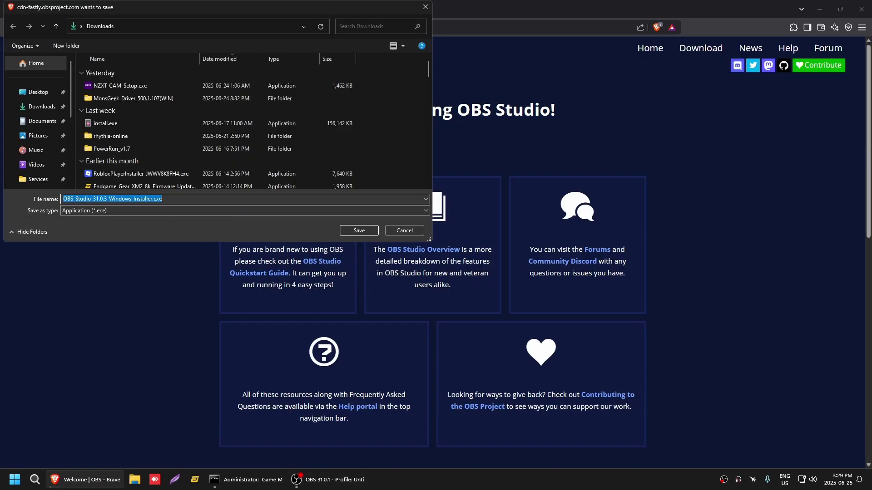
pyautogui.click(405, 230)
pyautogui.click(861, 9)
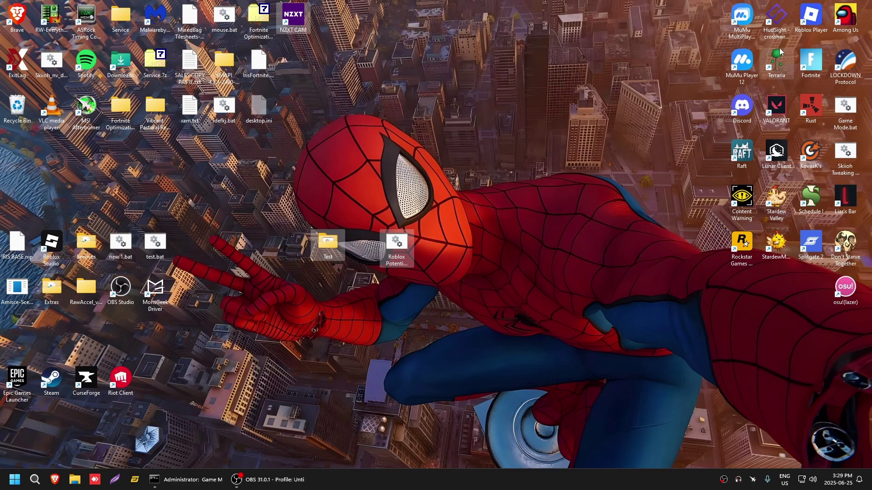
# In OBS Settings, check the Stream page, keeping Twitch as the service, and view its server list
pyautogui.click(268, 480)
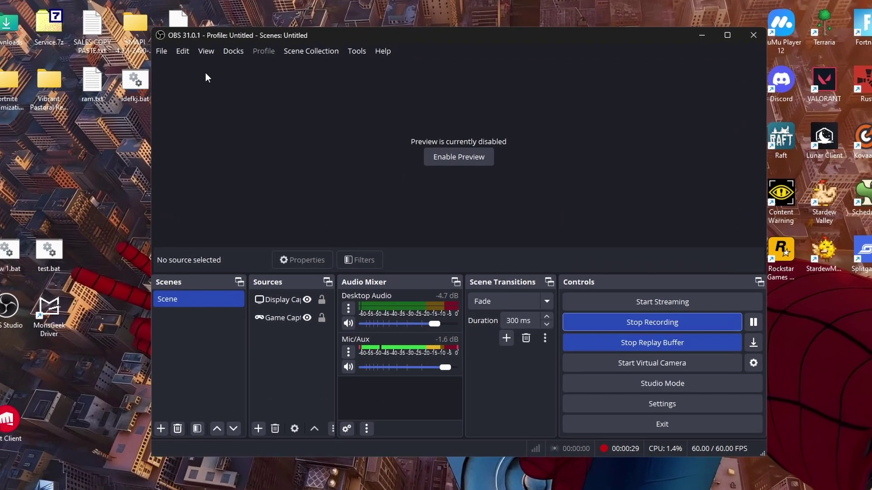
pyautogui.click(683, 429)
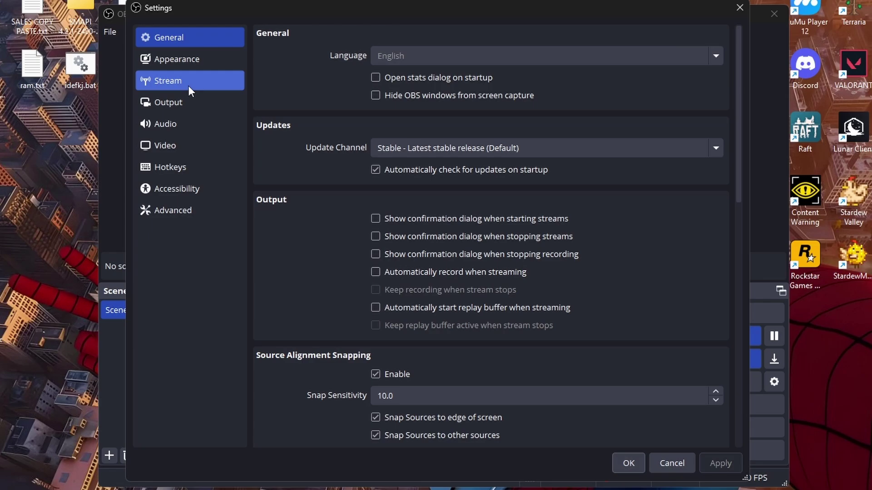
pyautogui.click(173, 81)
pyautogui.click(389, 33)
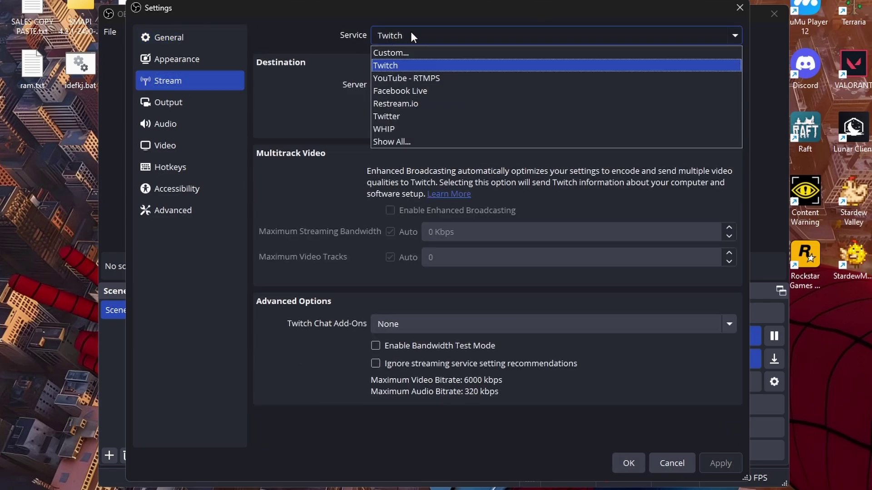
pyautogui.click(410, 32)
pyautogui.click(432, 86)
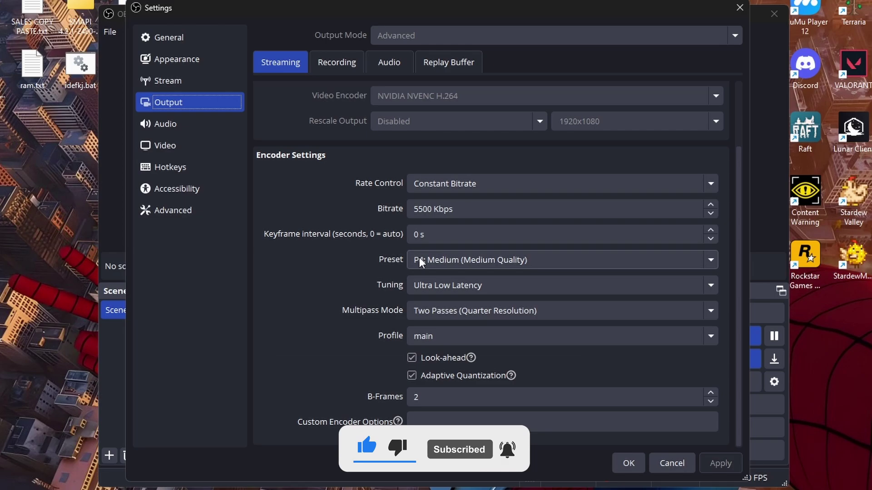
pyautogui.click(472, 252)
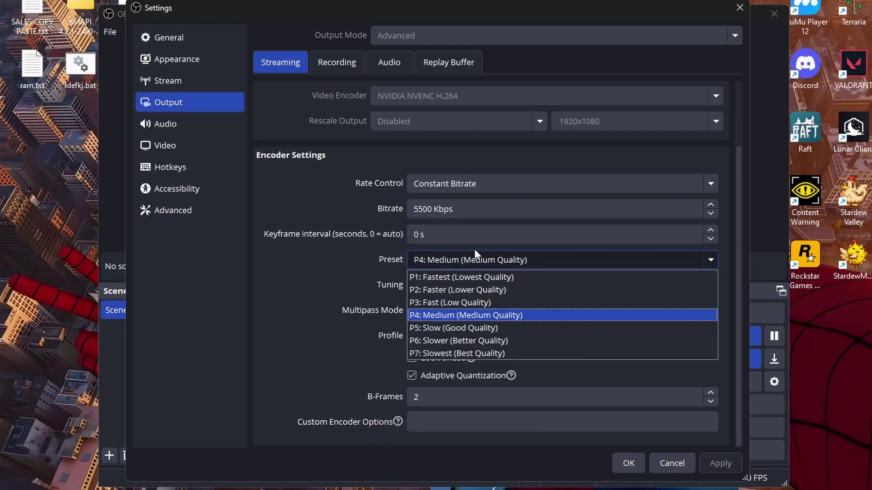
pyautogui.click(474, 250)
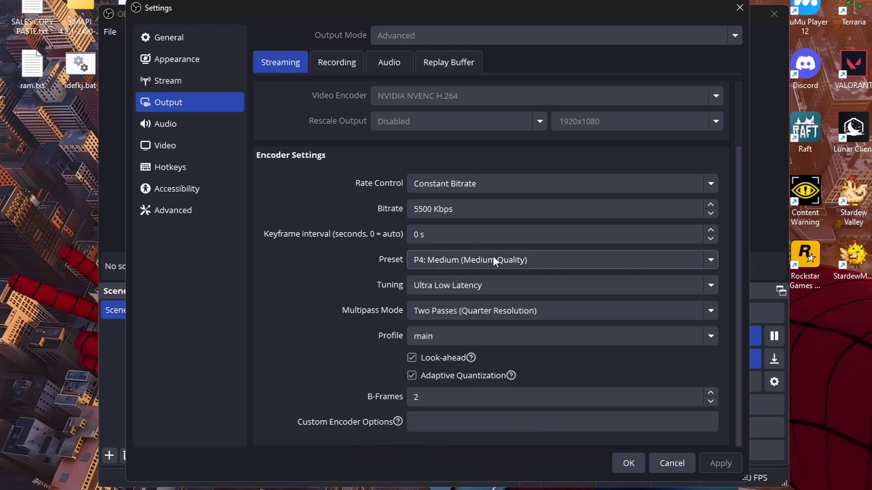
pyautogui.click(490, 256)
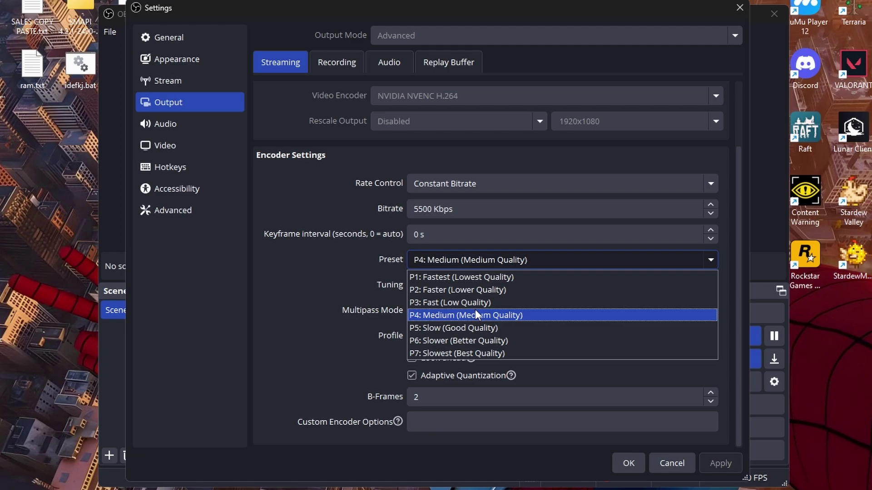
pyautogui.click(412, 94)
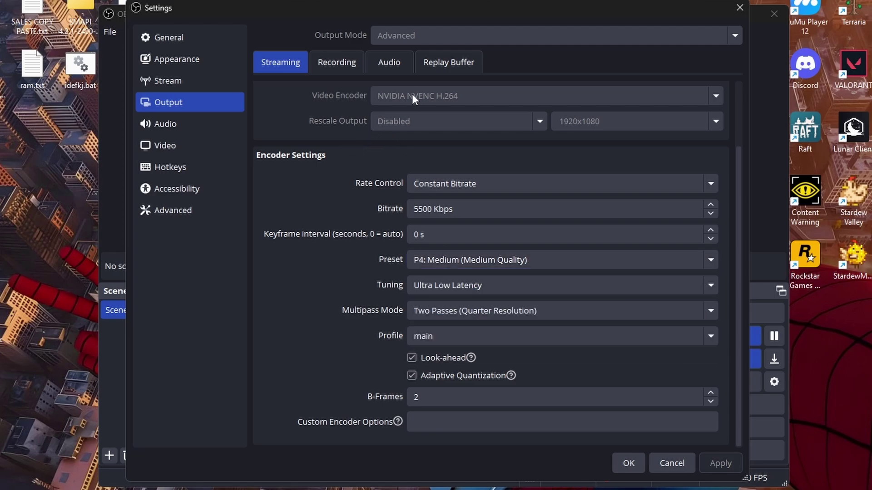
pyautogui.scroll(3, 432, 172)
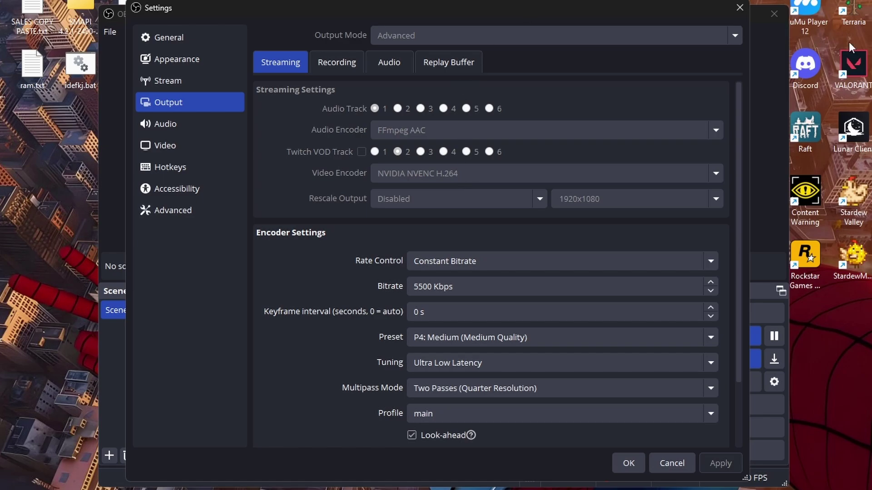
pyautogui.click(473, 267)
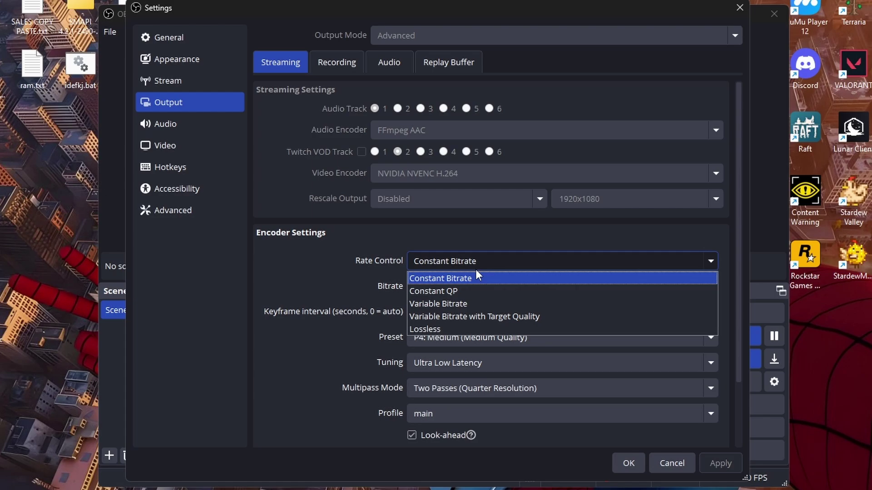
pyautogui.click(454, 280)
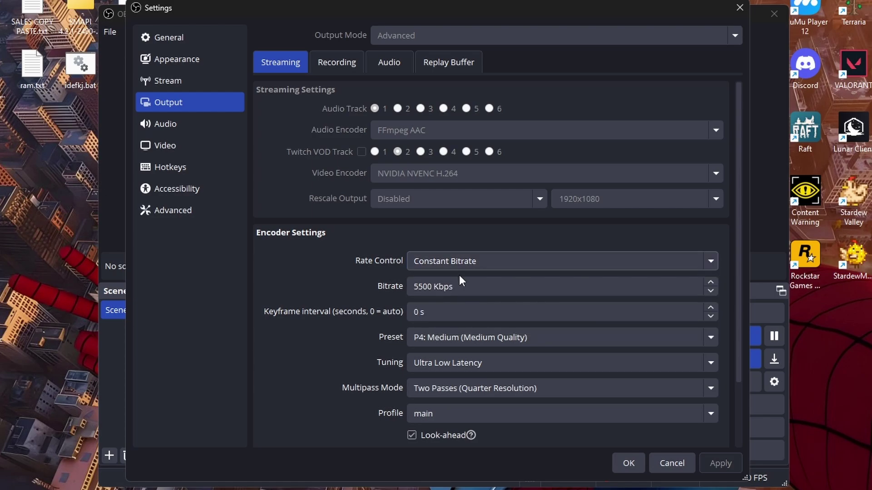
pyautogui.click(506, 267)
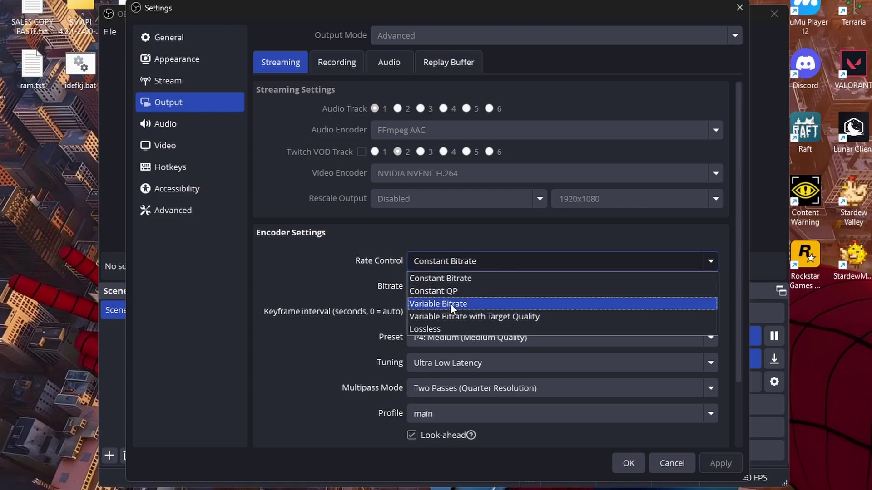
pyautogui.click(448, 278)
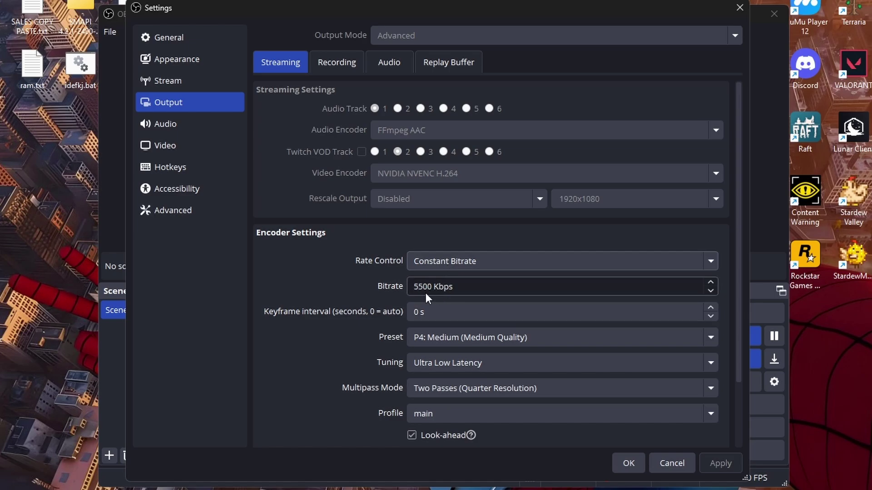
pyautogui.click(464, 287)
pyautogui.hotkey('ctrl', 'a')
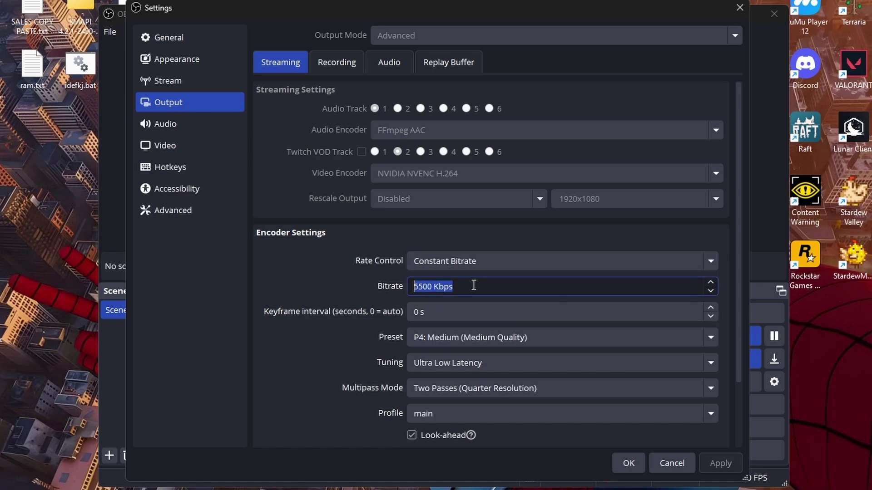
pyautogui.click(476, 291)
pyautogui.doubleClick(425, 286)
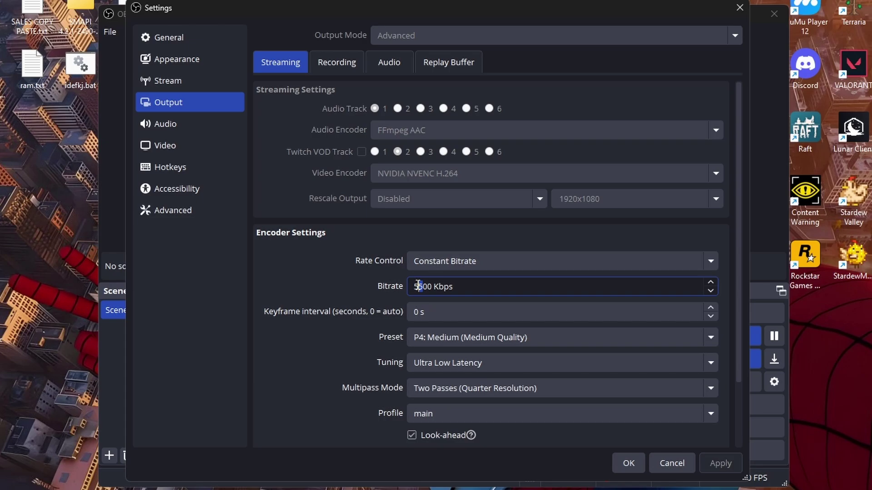
pyautogui.click(361, 263)
pyautogui.scroll(-3, 361, 269)
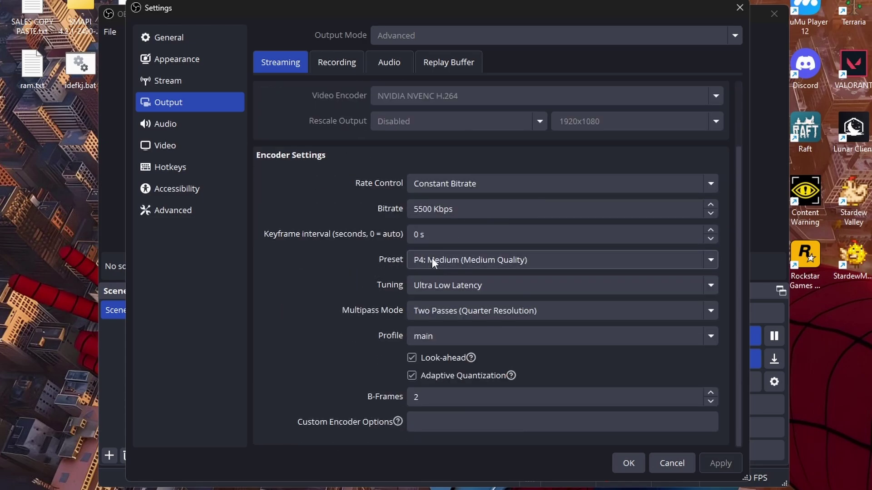
# Review the encoder Preset and Tuning lists, keeping P4: Medium and Ultra Low Latency
pyautogui.click(433, 258)
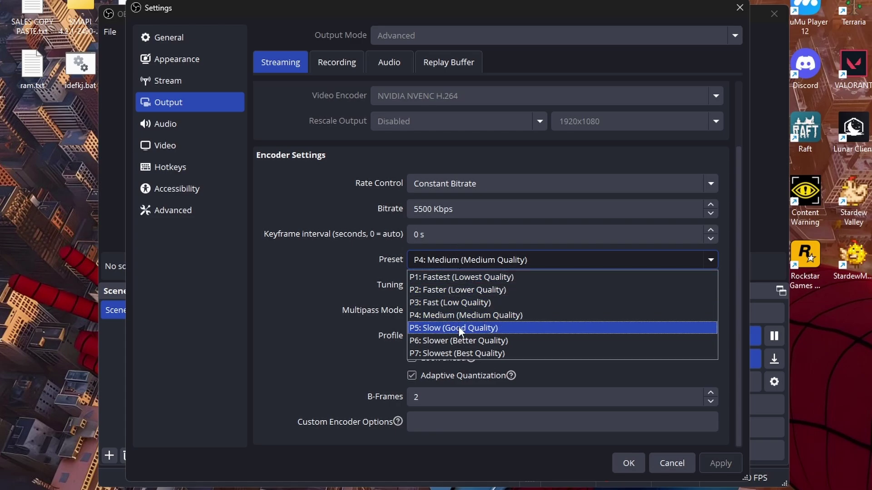
pyautogui.click(471, 262)
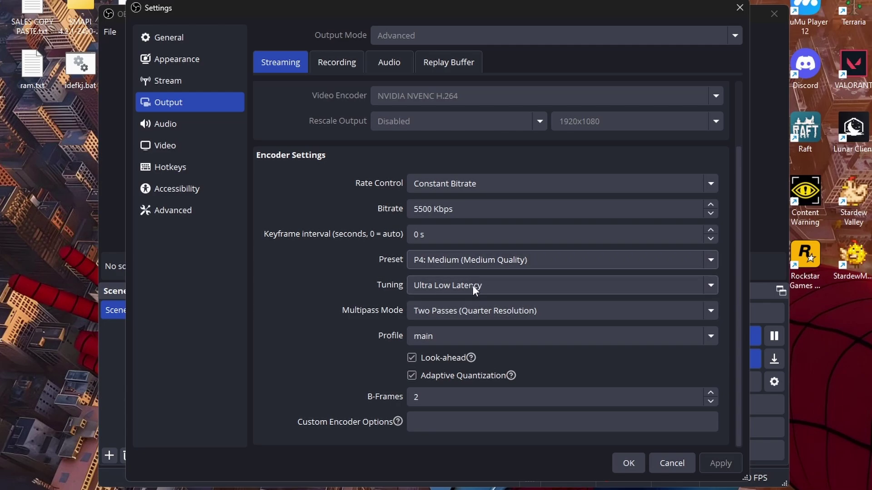
pyautogui.click(472, 266)
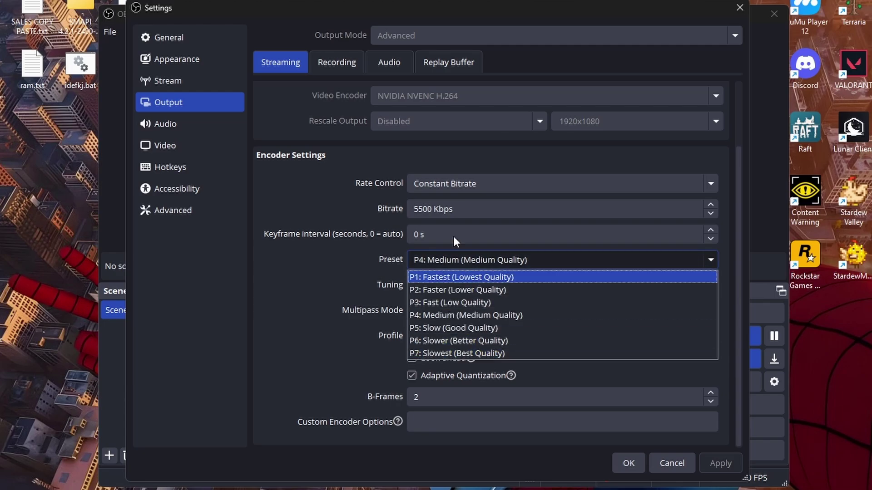
pyautogui.click(468, 261)
pyautogui.click(468, 285)
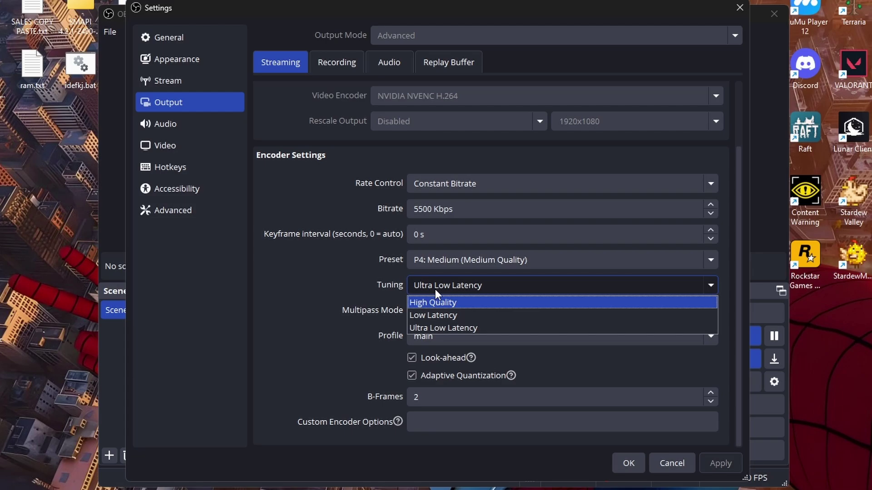
pyautogui.click(435, 288)
pyautogui.click(461, 283)
pyautogui.click(461, 292)
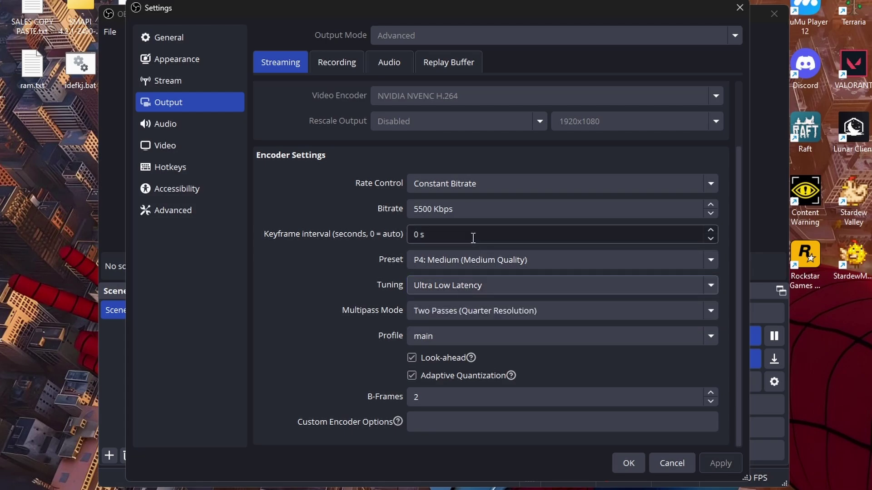
# Keep Two Passes (Quarter Resolution) multipass and main profile, then view Recording output settings
pyautogui.click(489, 314)
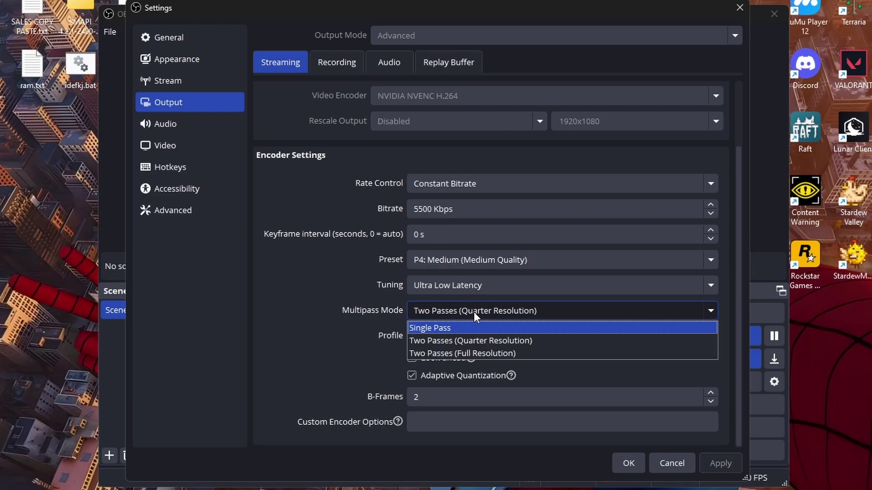
pyautogui.click(473, 312)
pyautogui.click(447, 339)
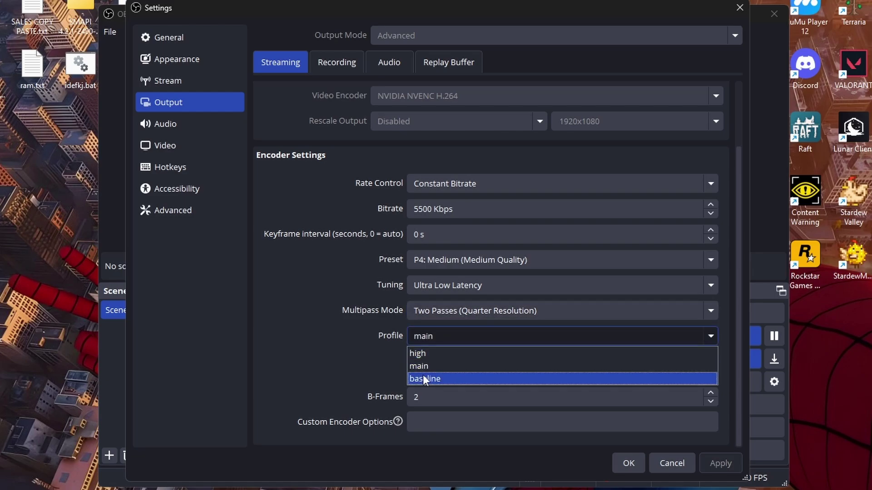
pyautogui.click(428, 341)
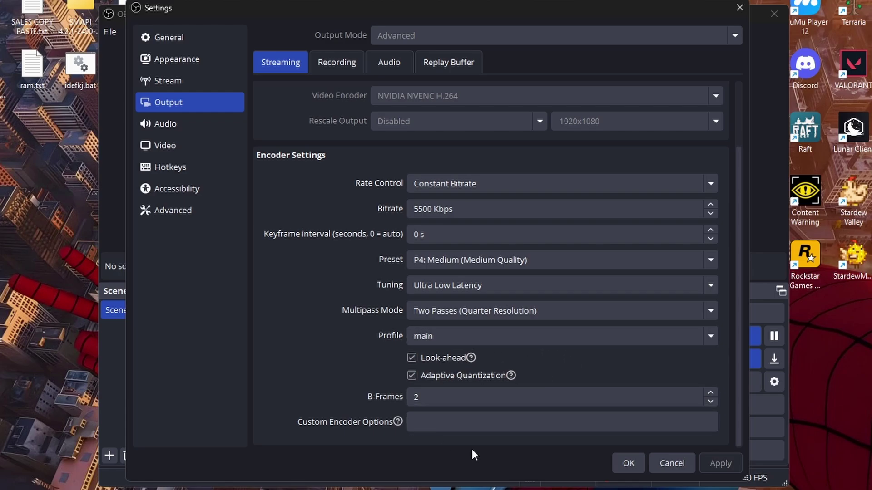
pyautogui.click(345, 59)
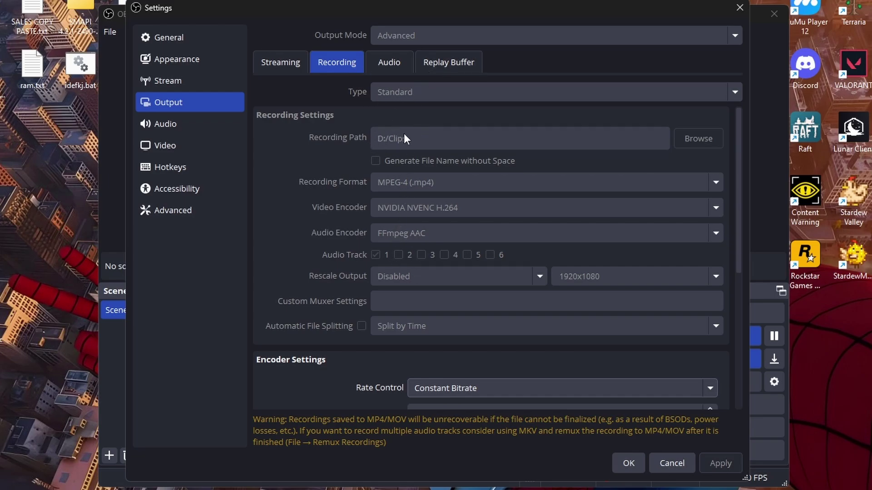
pyautogui.press('super+e')
pyautogui.doubleClick(235, 111)
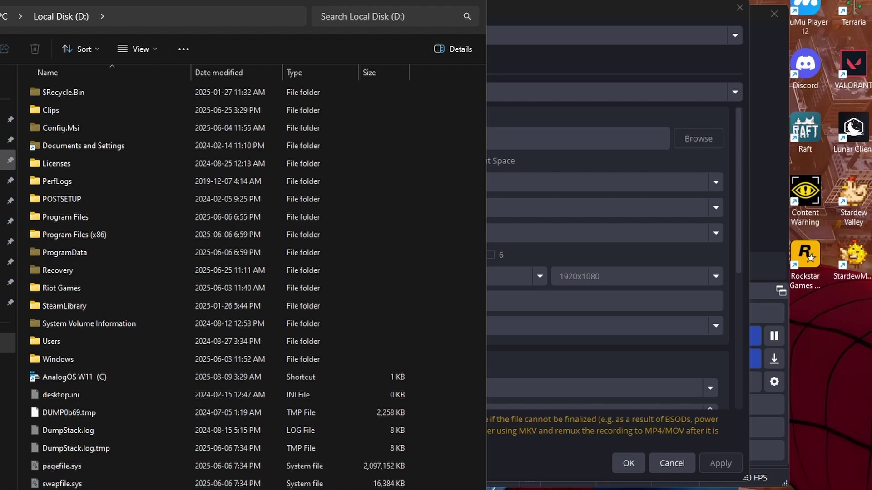
pyautogui.doubleClick(54, 111)
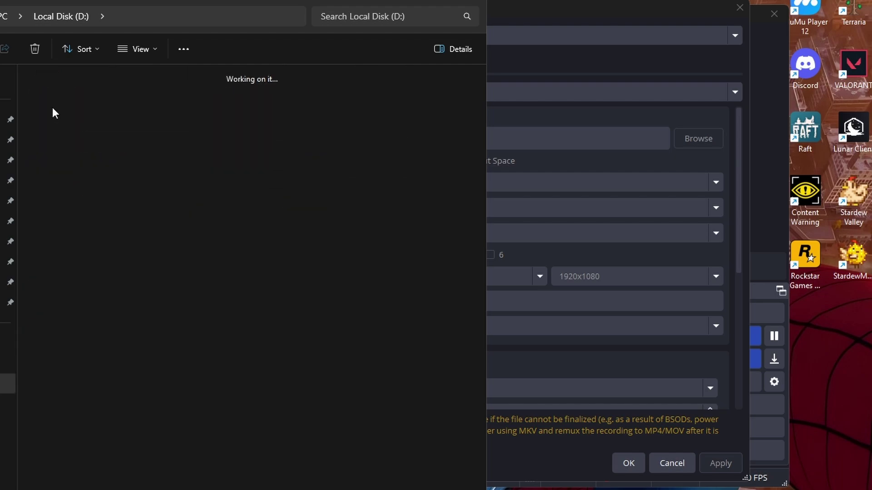
pyautogui.scroll(-20, 318, 255)
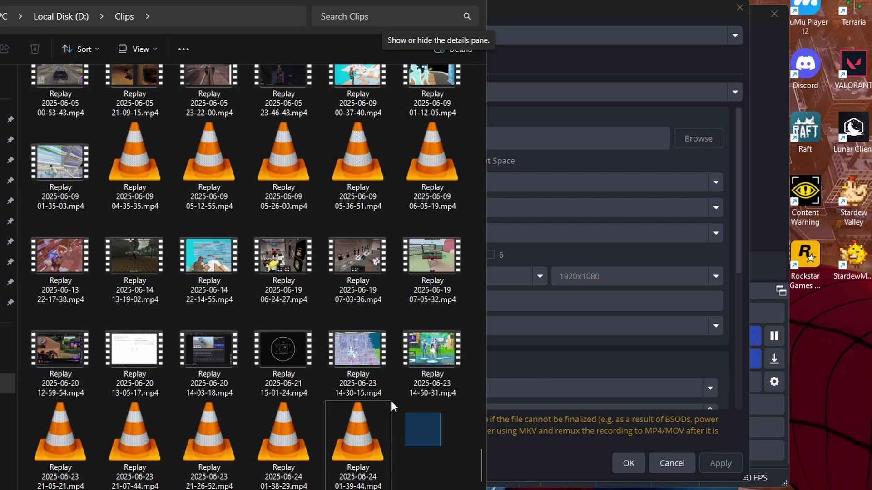
pyautogui.scroll(3, 391, 401)
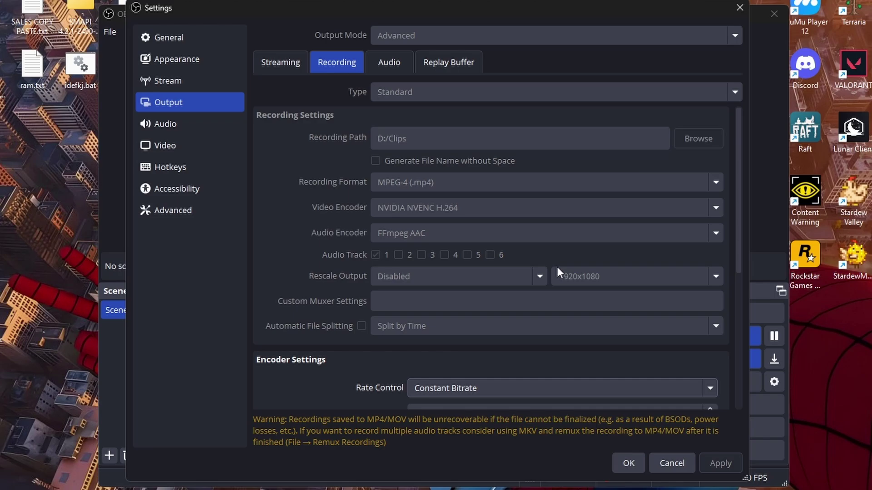
# Keep Constant Bitrate, set the recording bitrate to 32000 Kbps, and apply
pyautogui.scroll(-2, 485, 296)
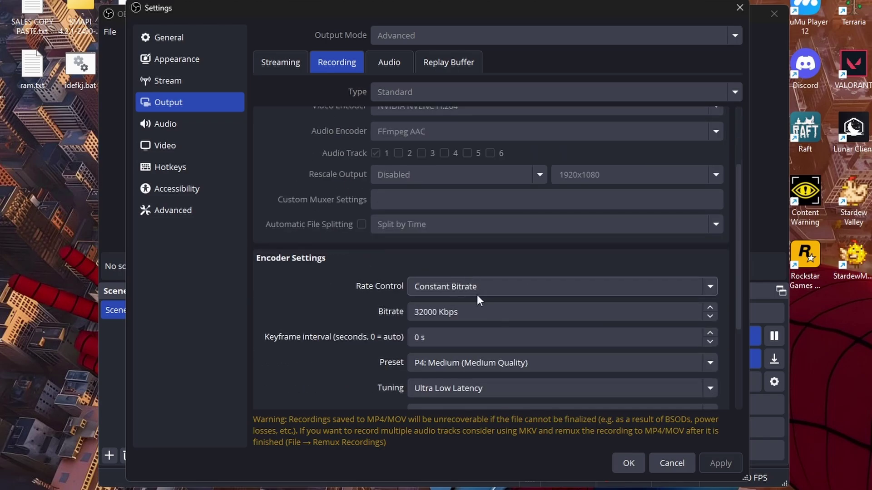
pyautogui.click(477, 296)
pyautogui.click(477, 286)
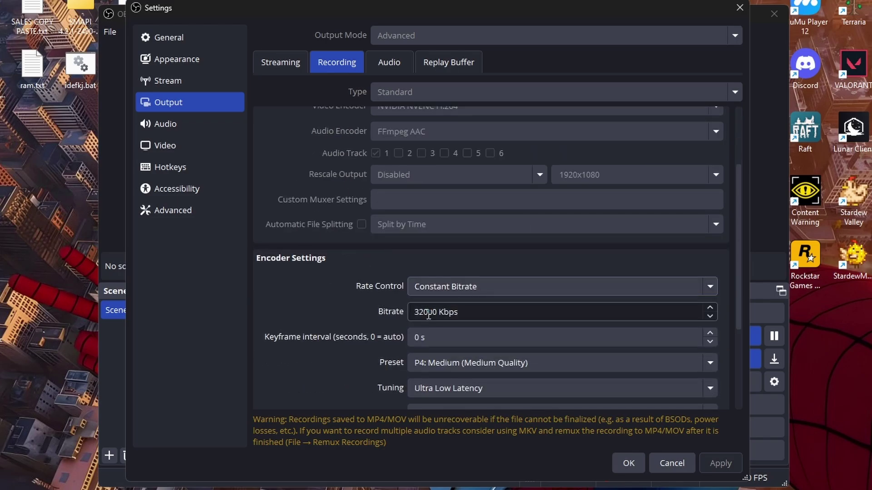
pyautogui.click(428, 314)
pyautogui.hotkey('ctrl', 'a')
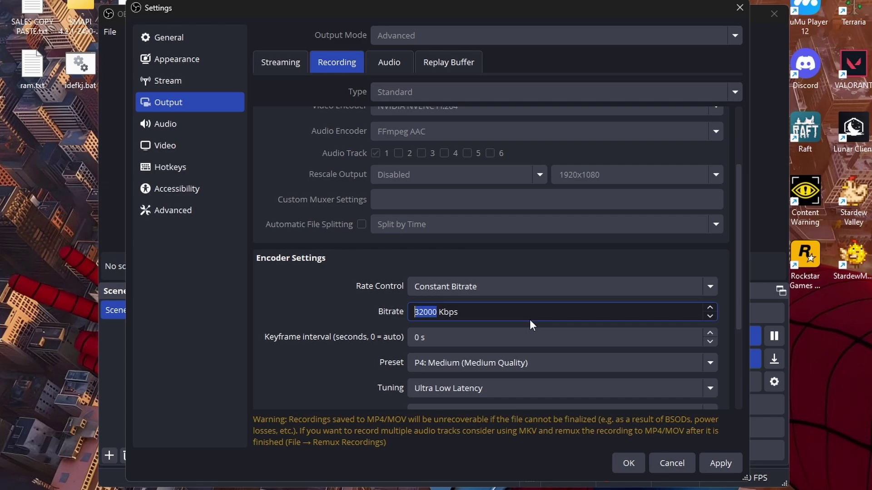
pyautogui.click(717, 461)
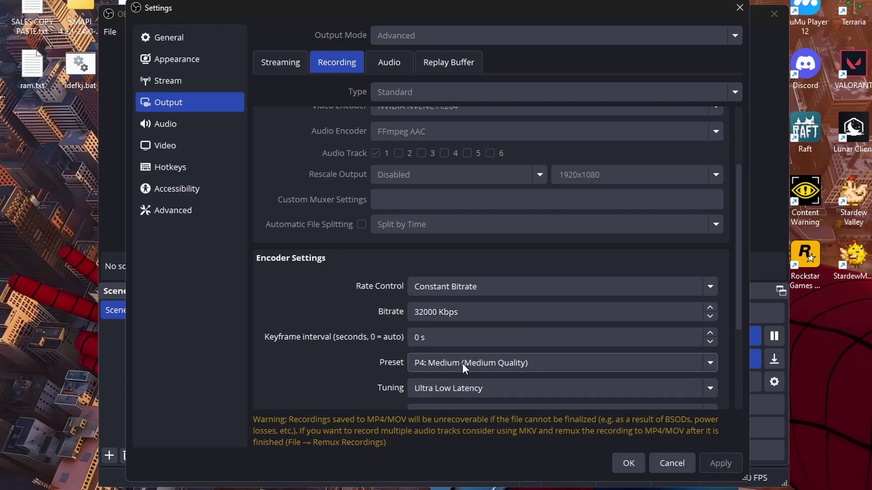
pyautogui.scroll(-1, 462, 363)
pyautogui.scroll(-1, 472, 376)
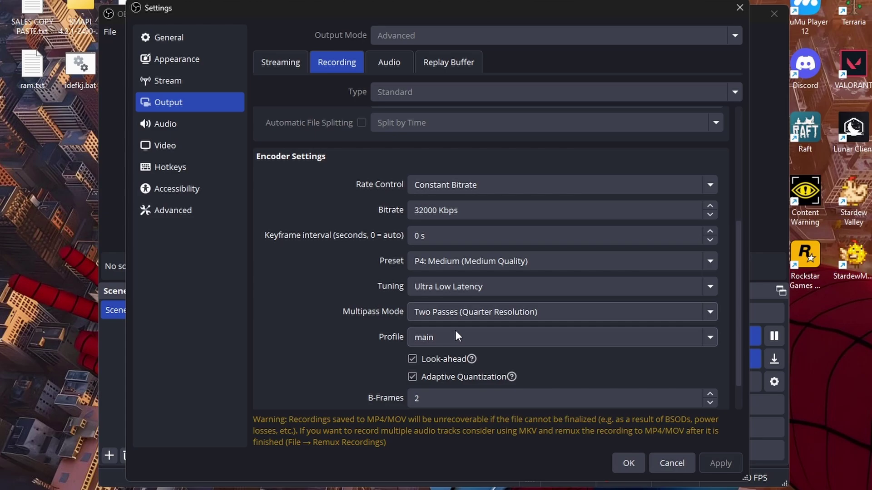
# Check the output audio tracks and the Replay Buffer's 60 s maximum replay time
pyautogui.click(381, 60)
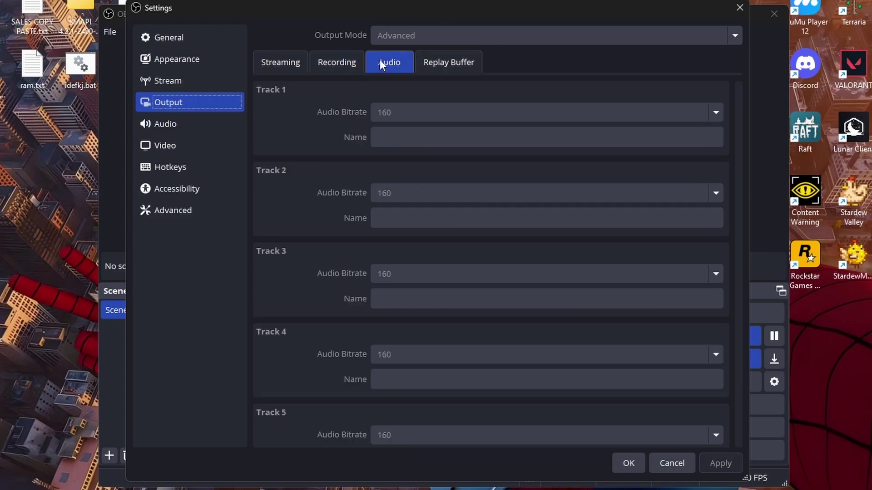
pyautogui.click(475, 64)
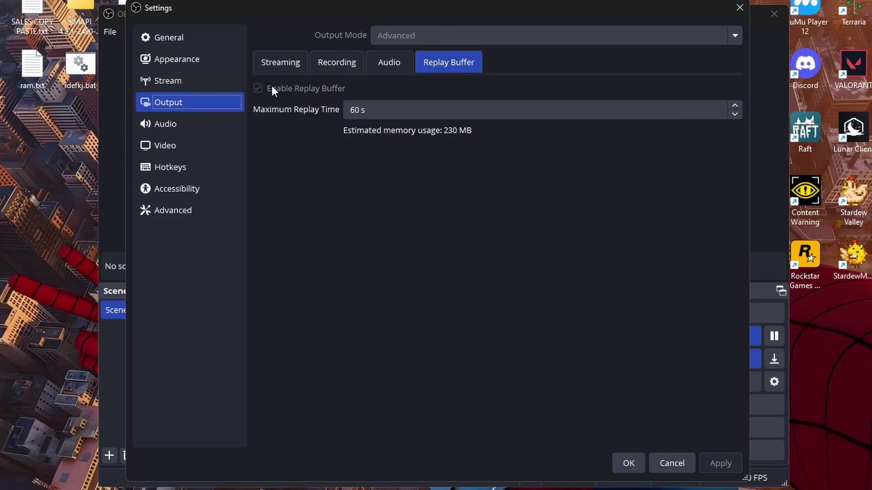
pyautogui.doubleClick(361, 110)
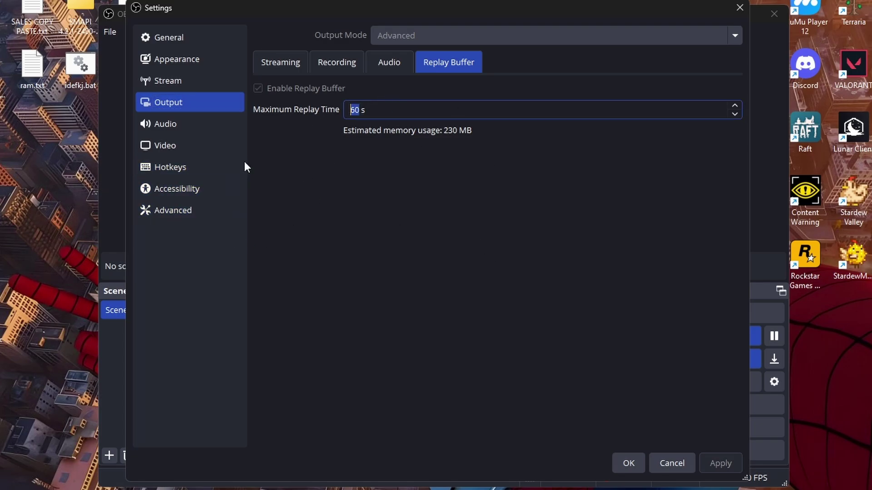
# Review the Audio and Video pages, then the Hotkeys page with Save Replay on Ctrl + Alt + 1
pyautogui.click(191, 124)
pyautogui.scroll(-10, 310, 120)
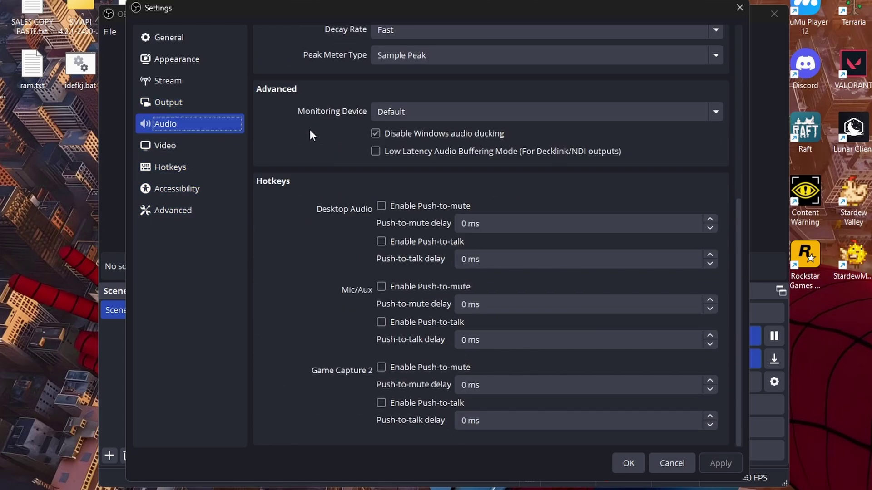
pyautogui.scroll(5, 310, 131)
pyautogui.click(191, 145)
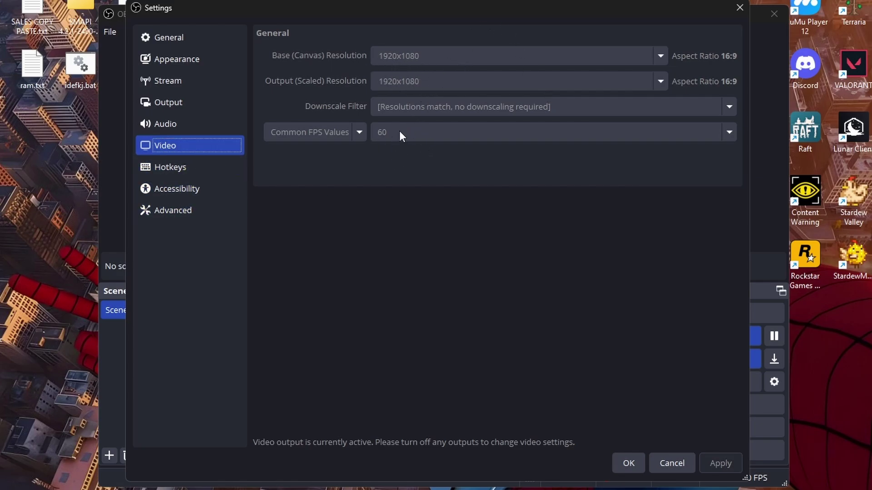
pyautogui.click(183, 164)
pyautogui.scroll(-8, 452, 209)
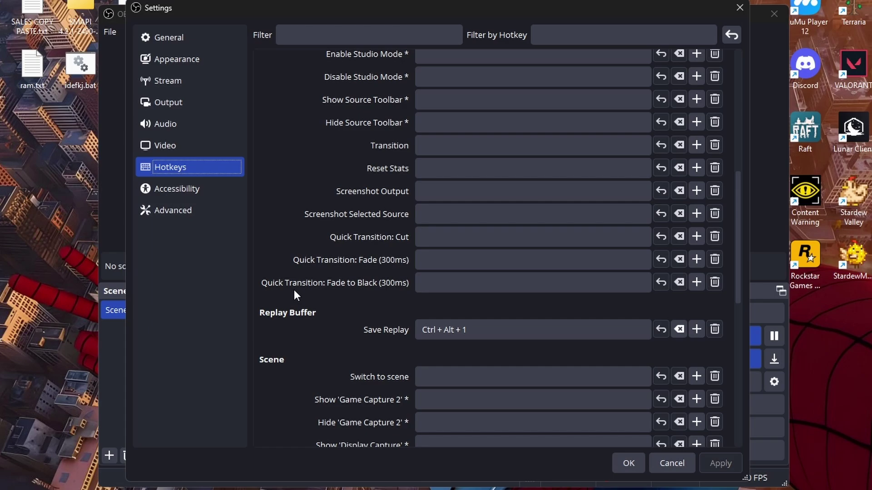
# Keep Advanced process priority at Below Normal and look through the advanced options
pyautogui.click(173, 208)
pyautogui.click(421, 54)
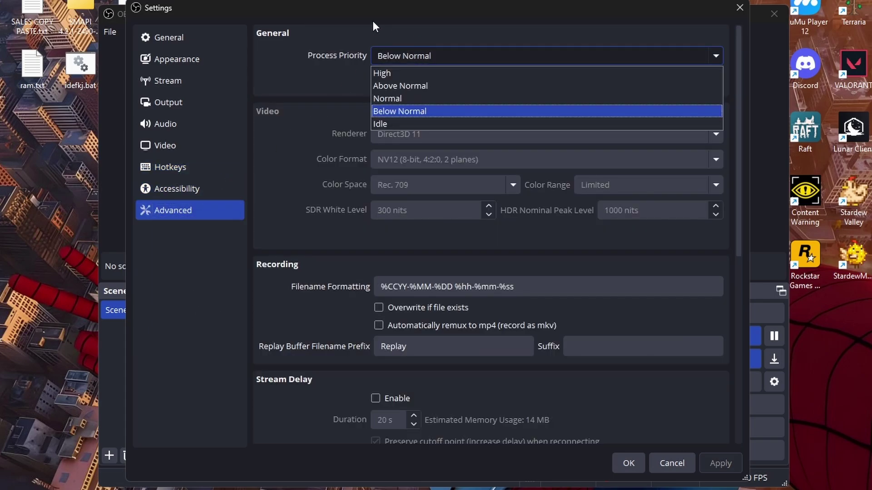
pyautogui.click(412, 112)
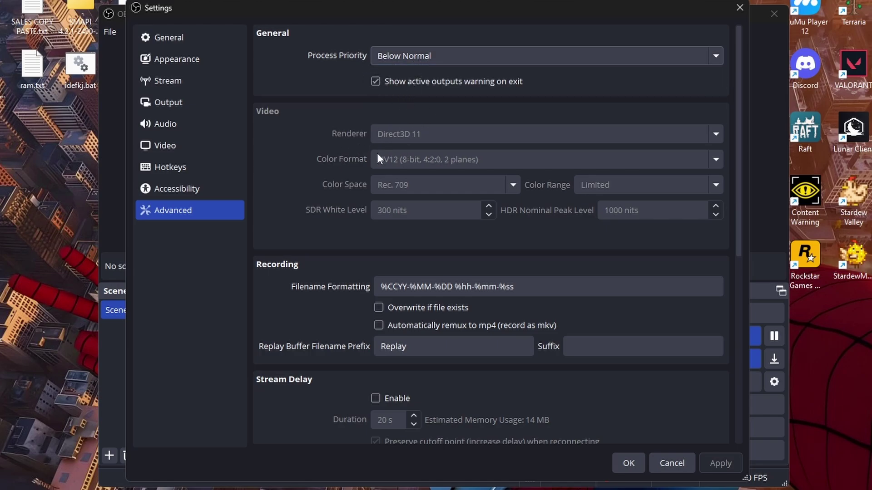
pyautogui.scroll(-3, 390, 168)
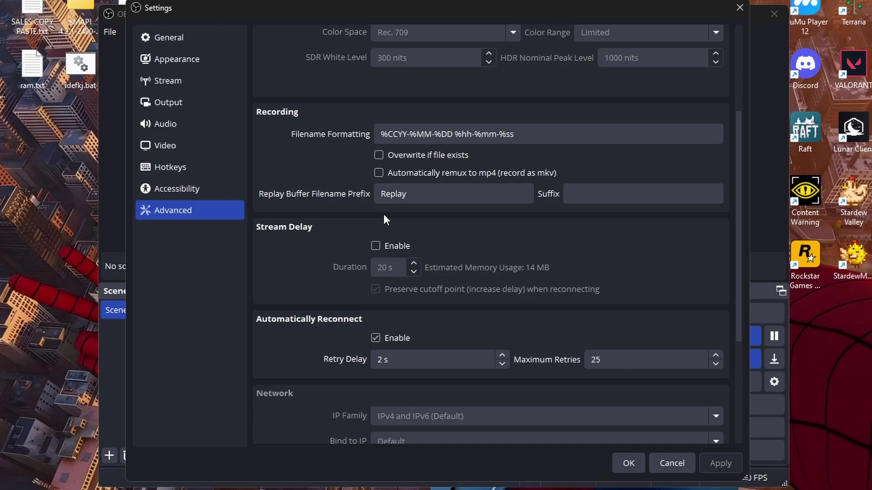
pyautogui.scroll(-4, 432, 225)
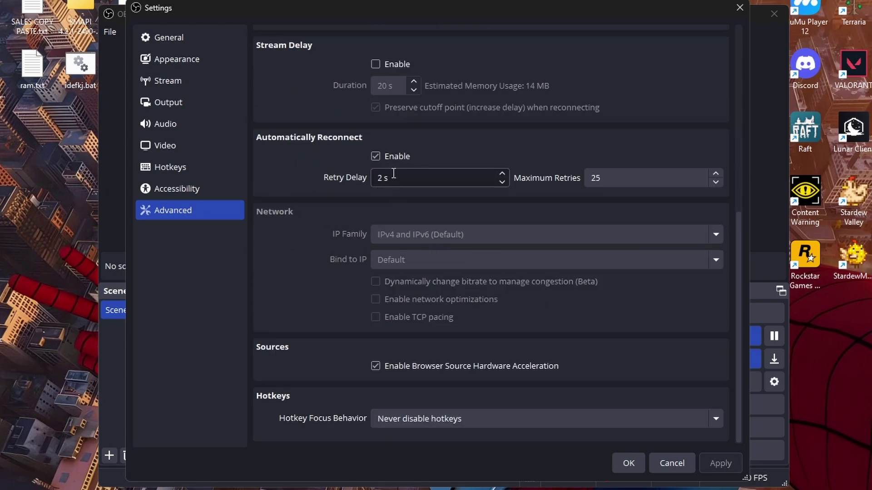
pyautogui.scroll(2, 289, 343)
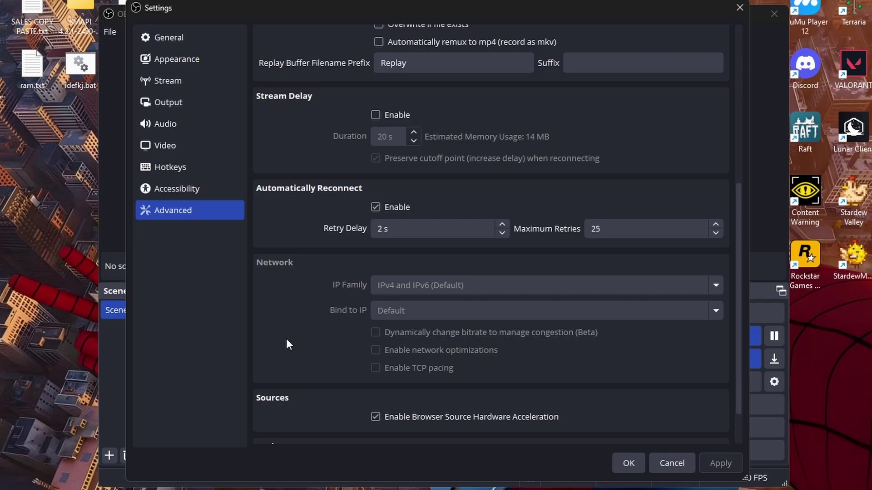
pyautogui.scroll(-2, 370, 237)
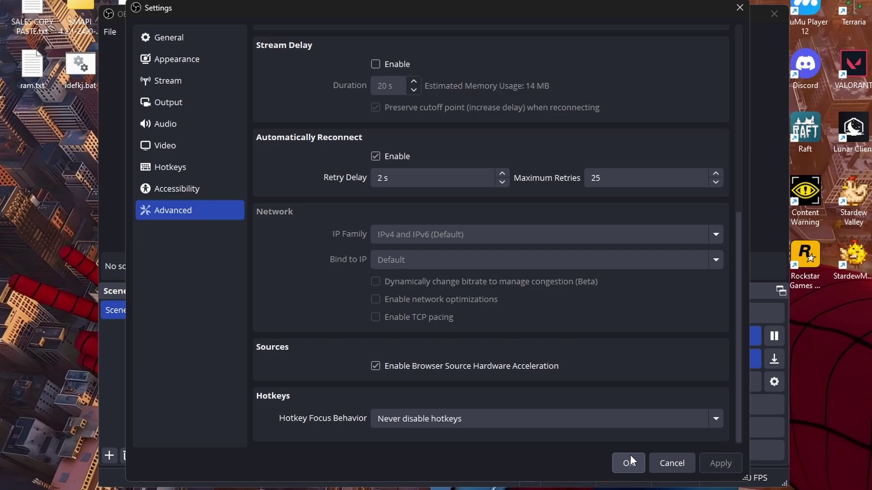
# Review the Video and Output streaming settings, then save and close Settings with OK
pyautogui.click(167, 143)
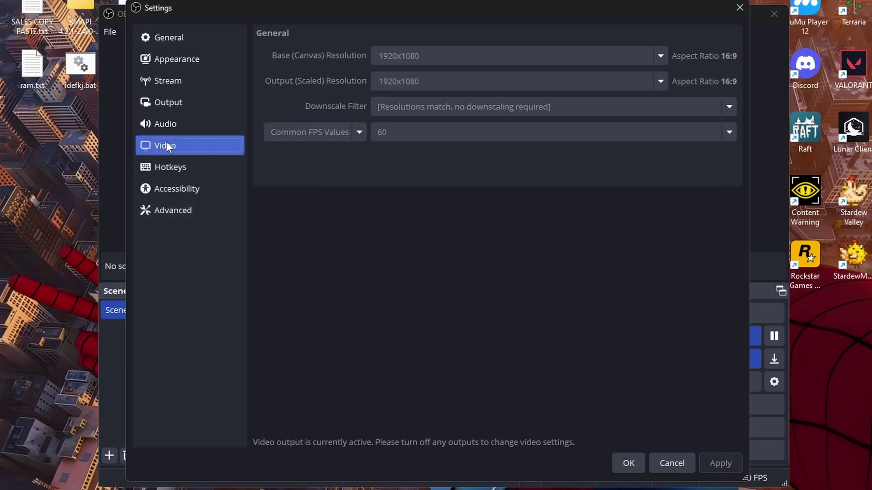
pyautogui.click(154, 102)
pyautogui.click(290, 66)
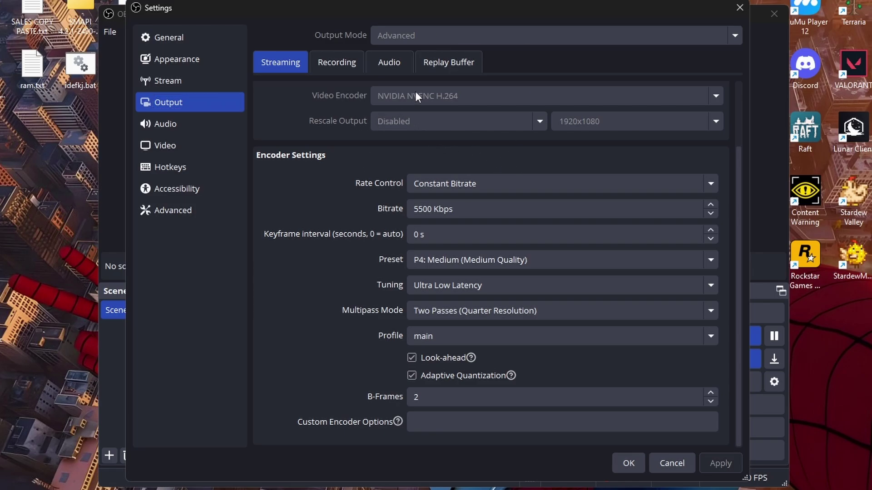
pyautogui.click(625, 468)
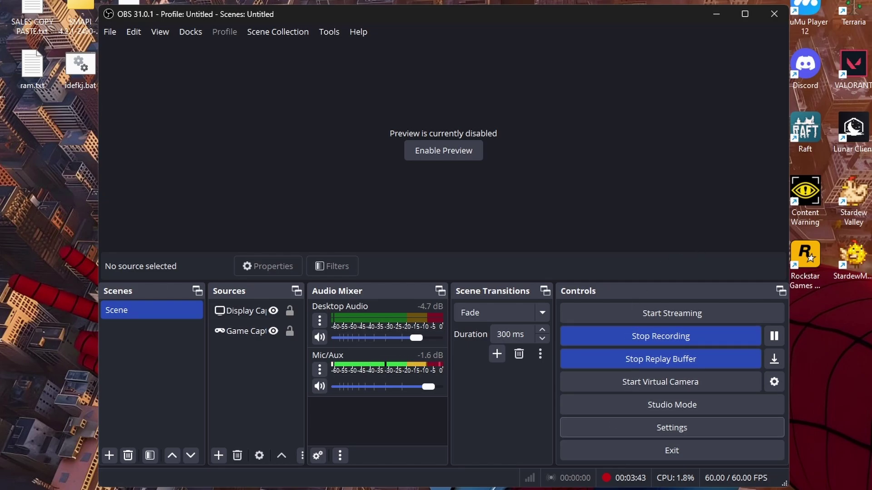
# Open the OBS Studio shortcut's file location in File Explorer from the desktop
pyautogui.click(703, 15)
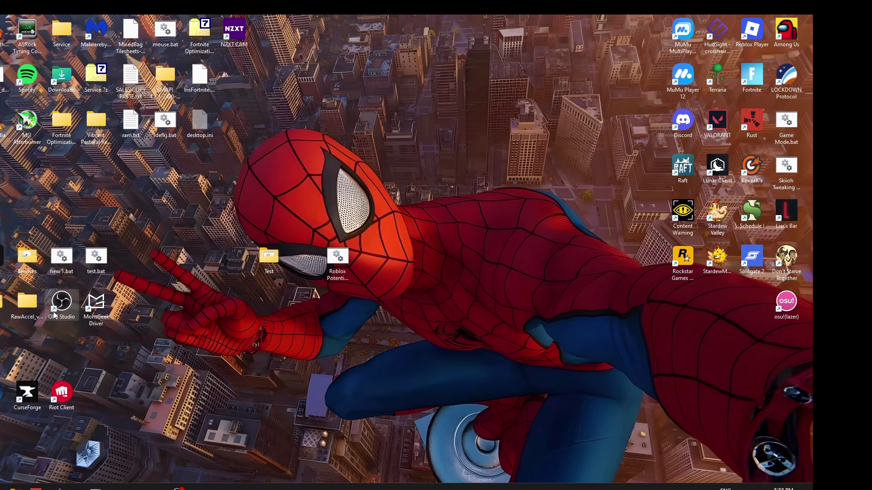
pyautogui.rightClick(53, 312)
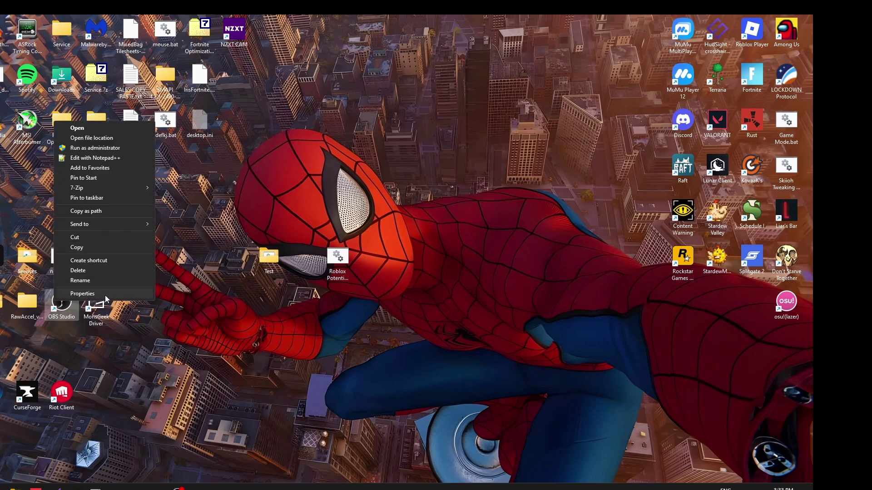
pyautogui.click(93, 137)
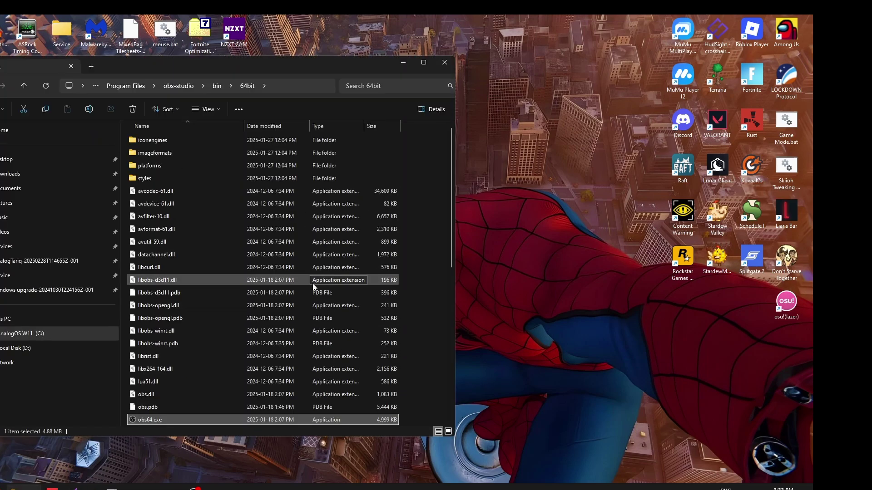
pyautogui.moveTo(196, 489)
pyautogui.click(224, 450)
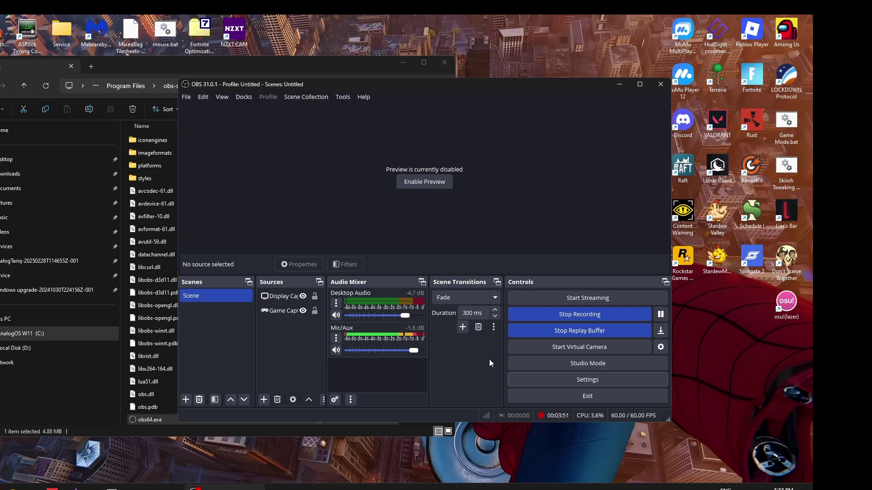
pyautogui.click(623, 86)
# Create an obs64.exe shortcut and drag it onto the desktop
pyautogui.rightClick(163, 418)
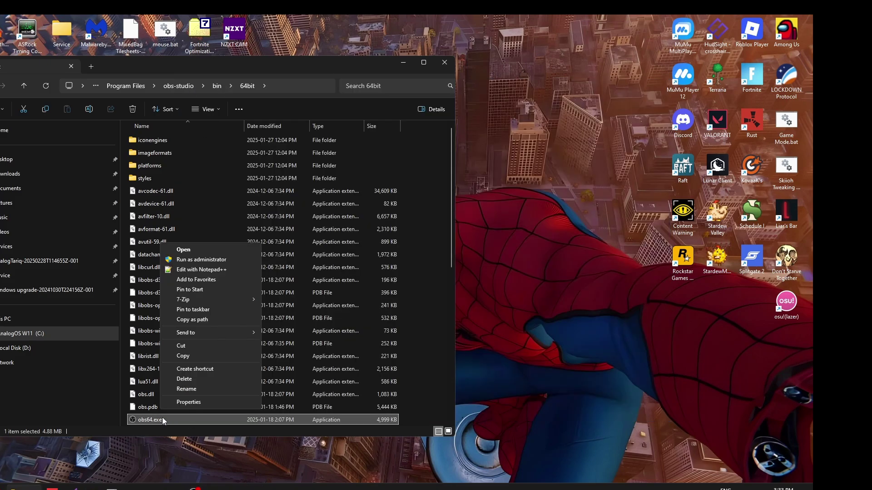
pyautogui.press('Escape')
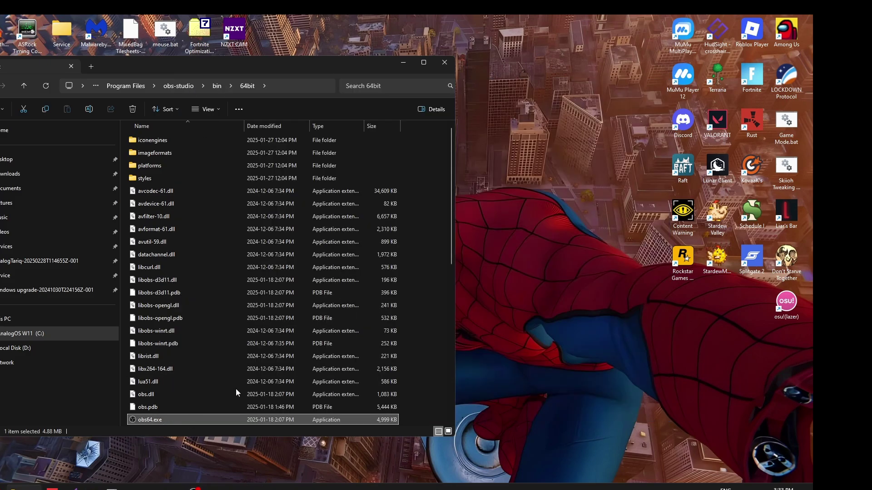
pyautogui.scroll(-4, 218, 363)
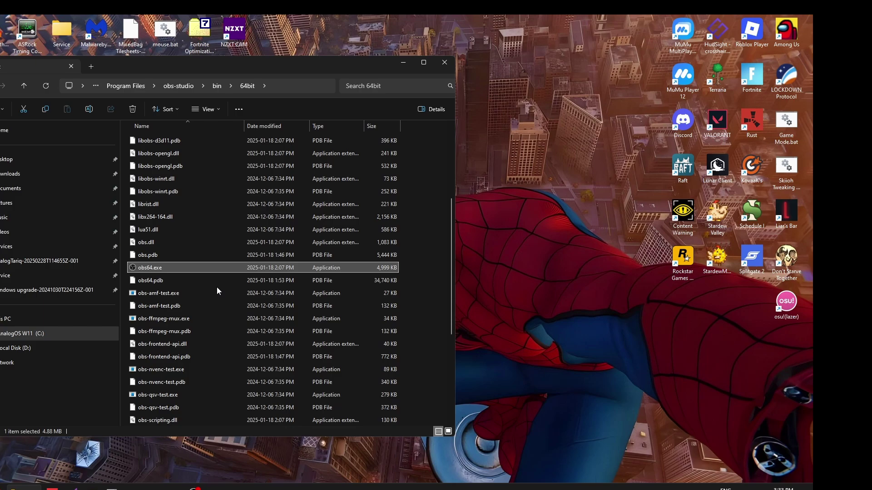
pyautogui.press('Down')
pyautogui.press('Down')
pyautogui.press('Down')
pyautogui.press('Down')
pyautogui.press('Down')
pyautogui.press('Down')
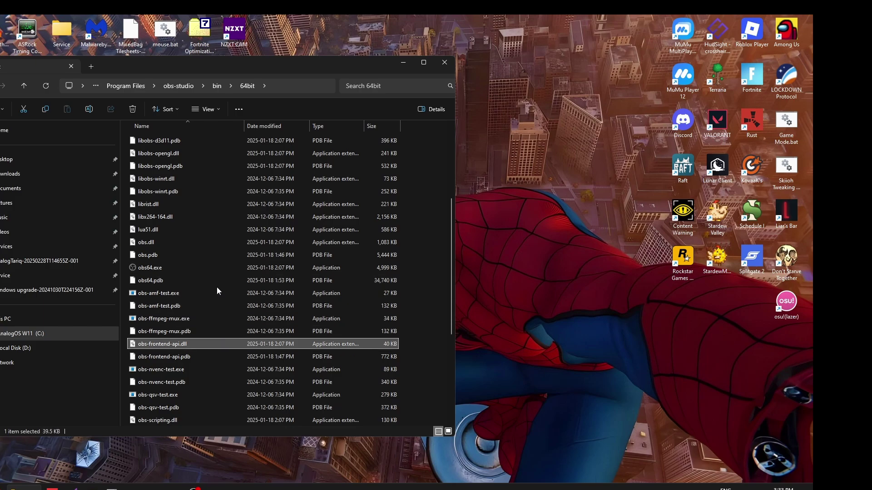
pyautogui.scroll(-5, 223, 272)
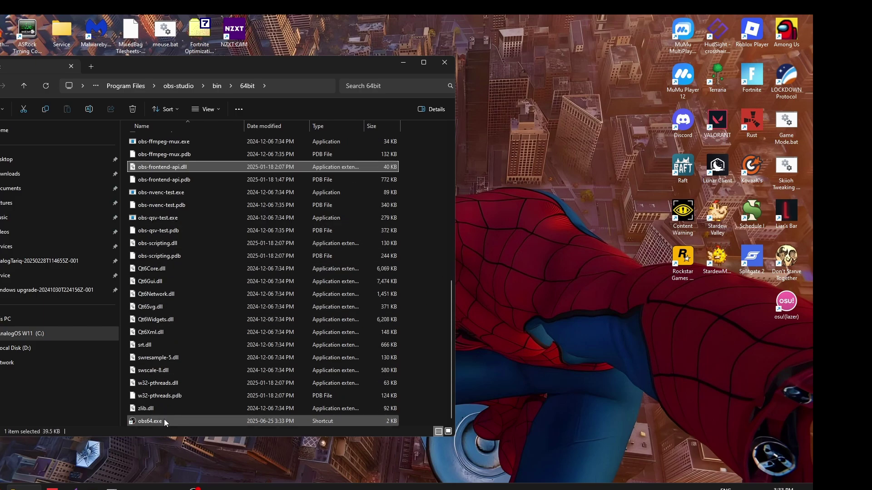
pyautogui.moveTo(165, 421); pyautogui.dragTo(580, 305)
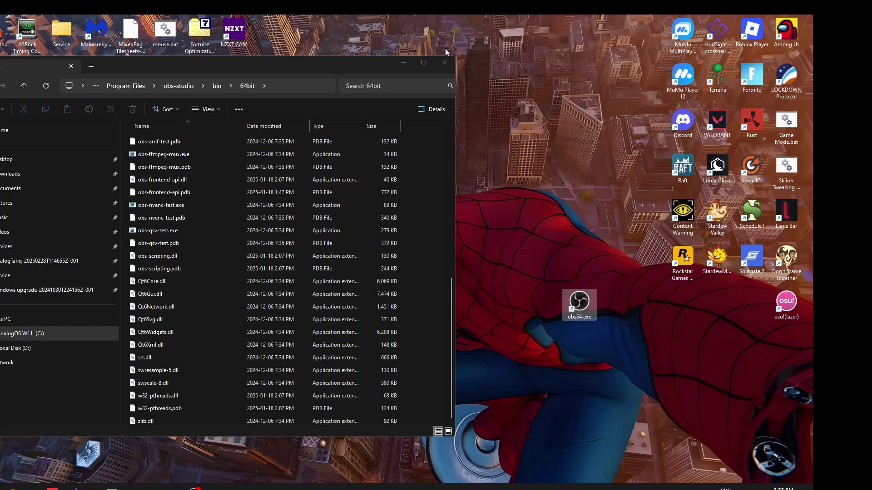
pyautogui.click(445, 62)
pyautogui.rightClick(579, 302)
# Append --startreplaybuffer to the obs64.exe shortcut's Target, fixing the misplaced Start in entry, and save
pyautogui.click(622, 468)
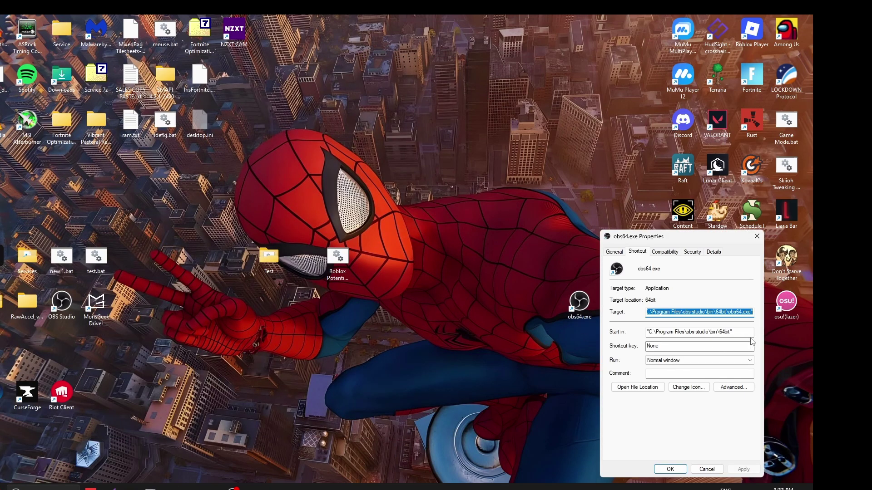
pyautogui.click(739, 333)
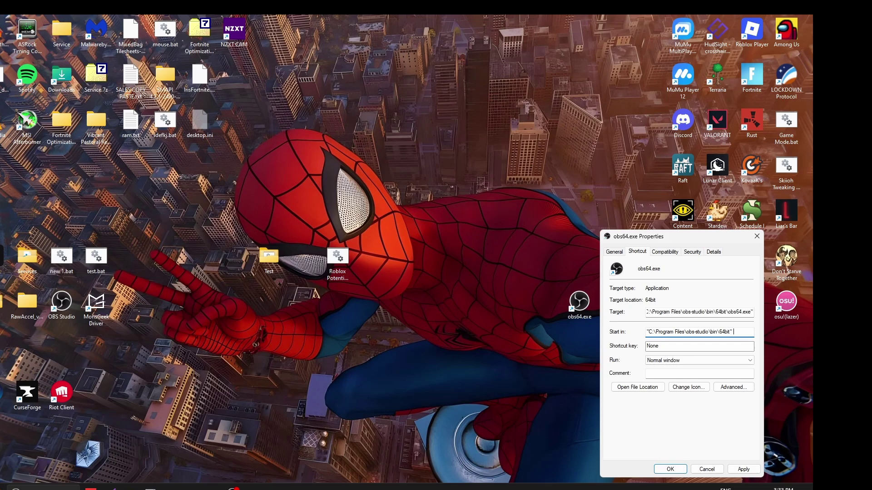
pyautogui.write('--startreplaybuffer')
pyautogui.click(742, 468)
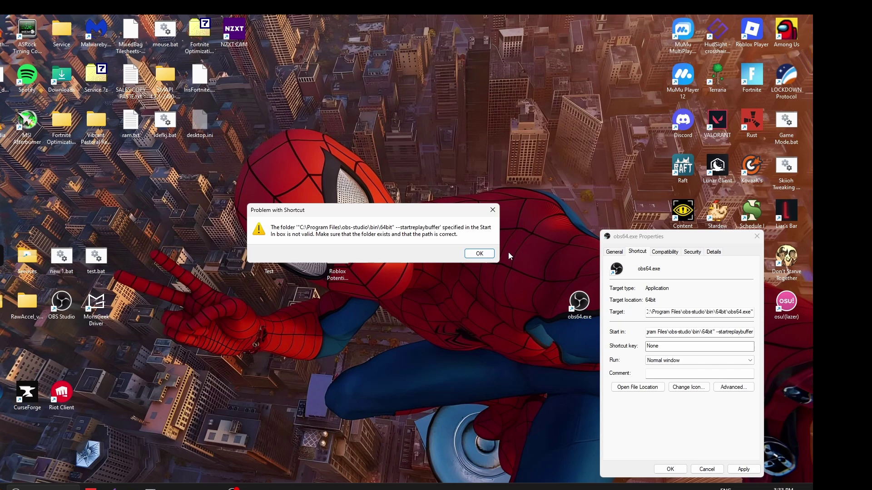
pyautogui.press('Return')
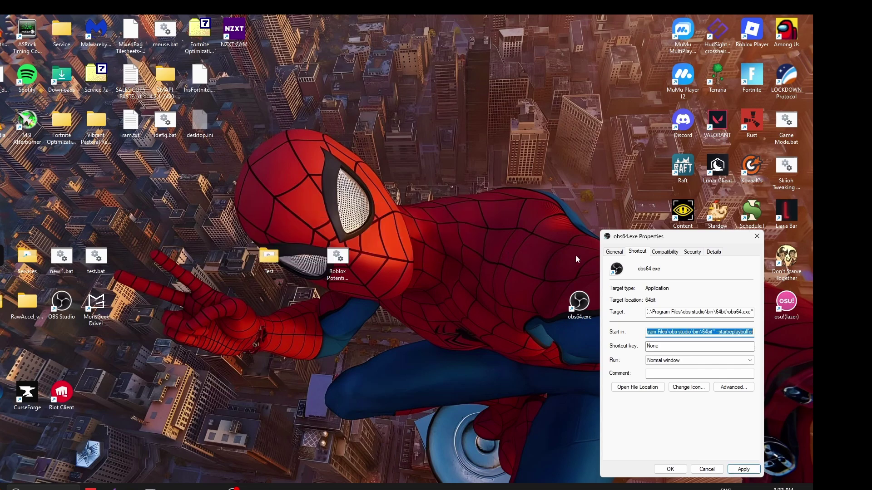
pyautogui.click(717, 332)
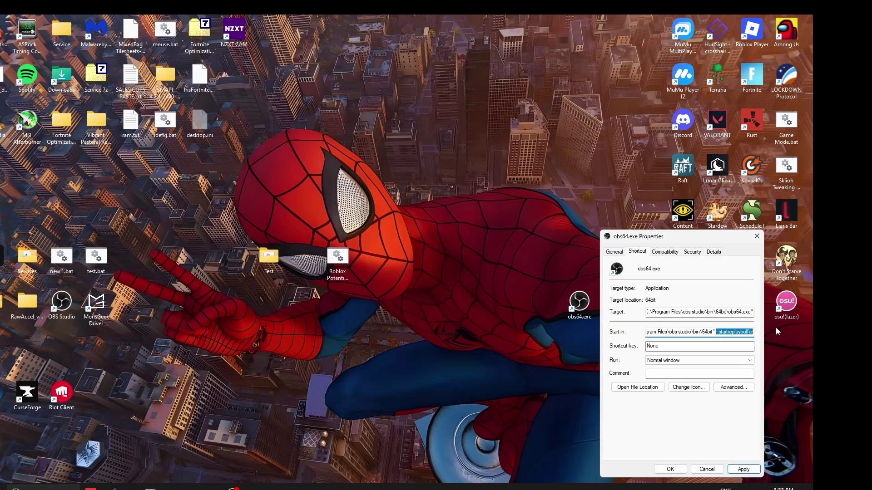
pyautogui.click(753, 313)
pyautogui.write('--startreplaybuffer')
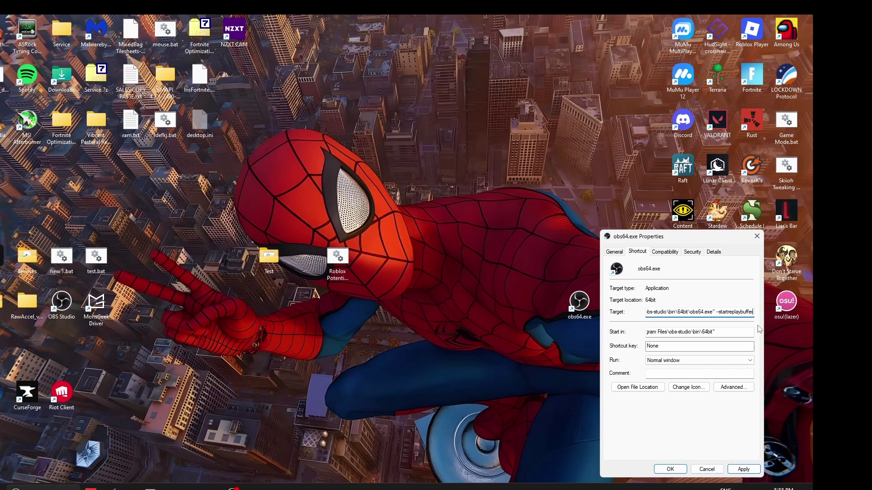
pyautogui.click(743, 469)
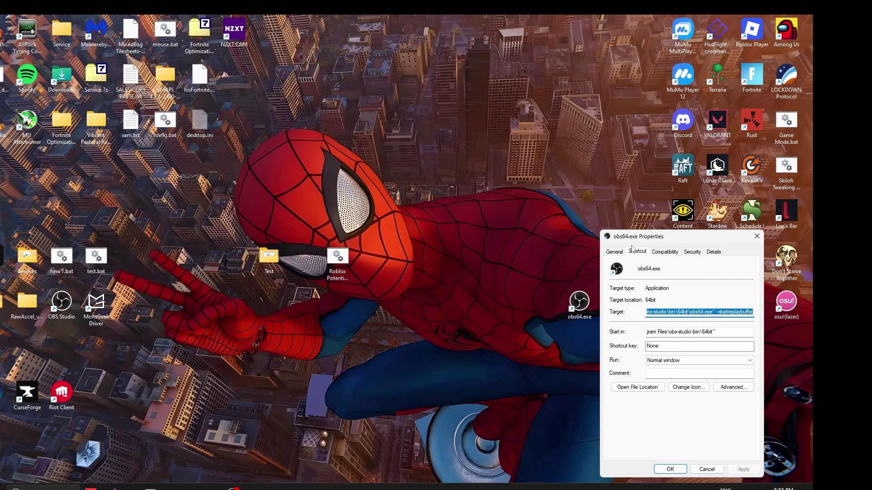
pyautogui.click(671, 466)
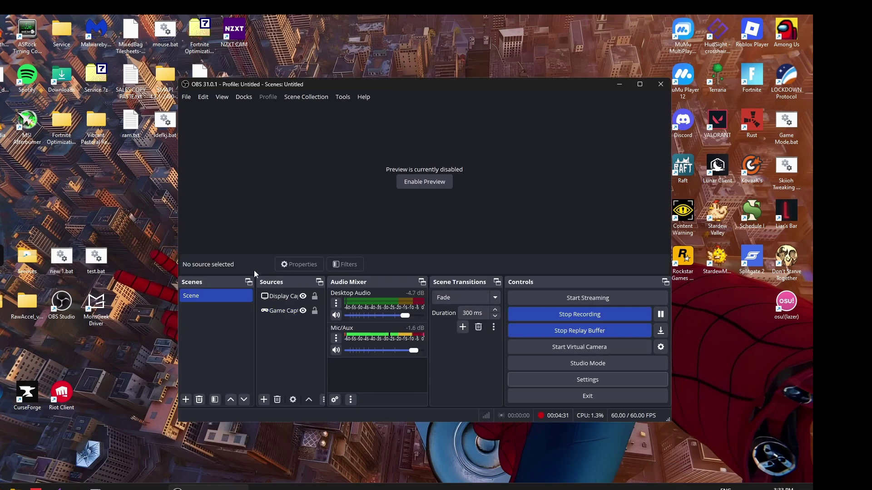
# Select Game Capture 2 and set its Mode to Capture specific window, leaving Window unchosen
pyautogui.click(277, 301)
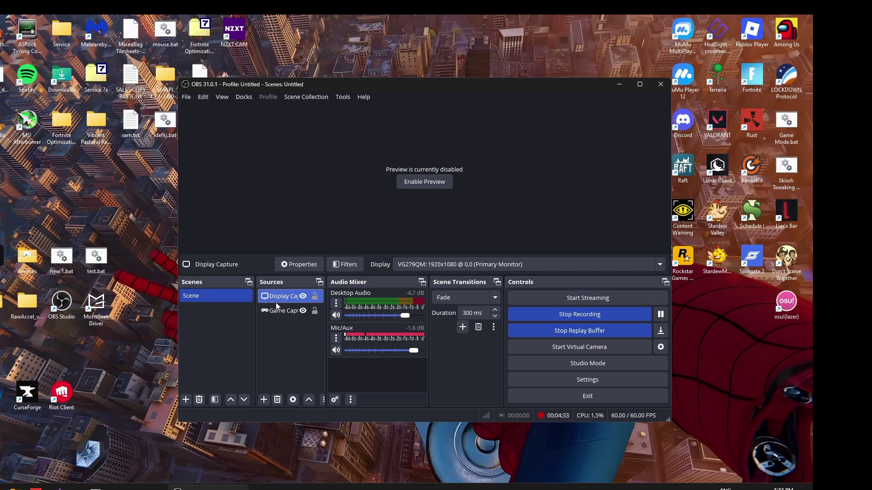
pyautogui.keyDown('shift'); pyautogui.click(278, 311); pyautogui.keyUp('shift')
pyautogui.rightClick(278, 311)
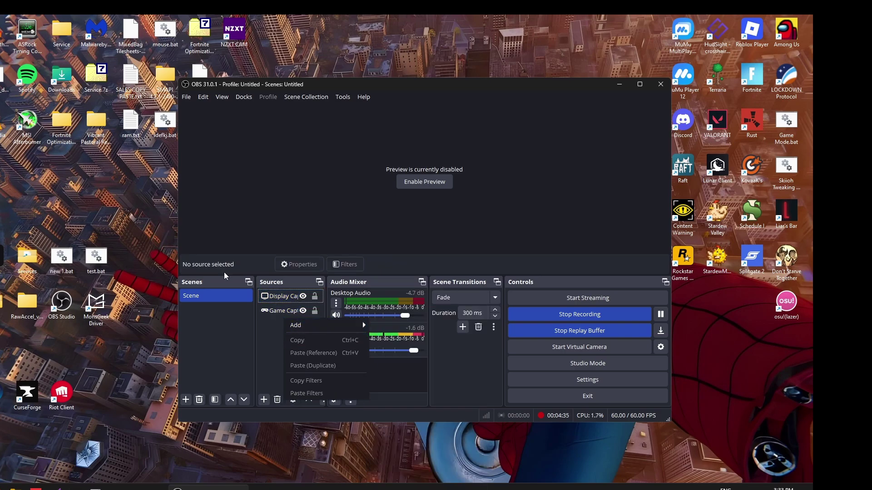
pyautogui.click(280, 296)
pyautogui.click(280, 296)
pyautogui.click(284, 311)
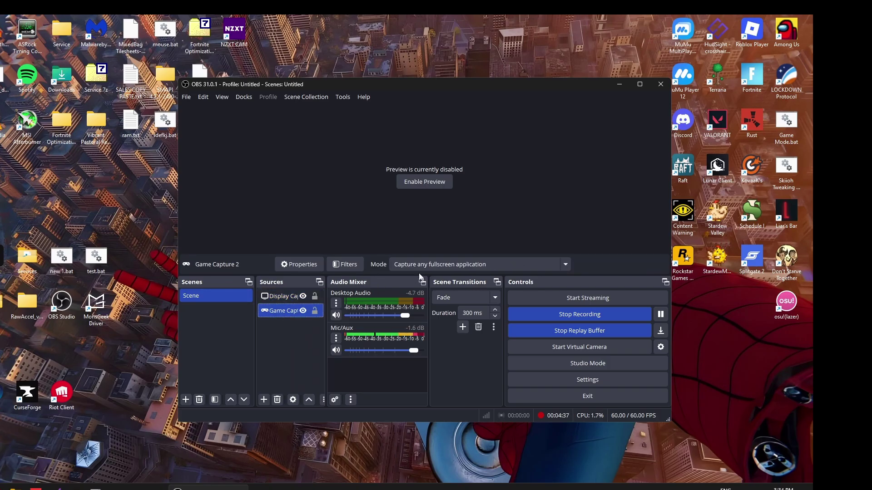
pyautogui.click(431, 265)
pyautogui.click(424, 286)
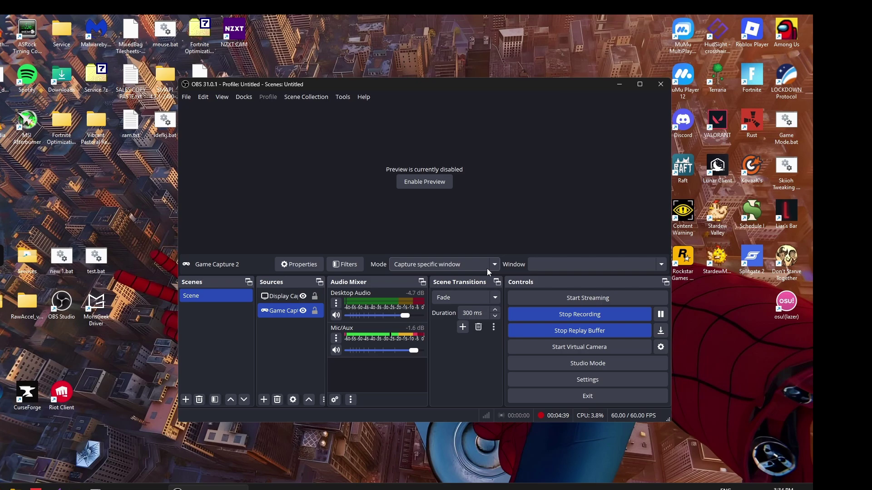
pyautogui.click(563, 265)
pyautogui.click(564, 265)
pyautogui.click(578, 268)
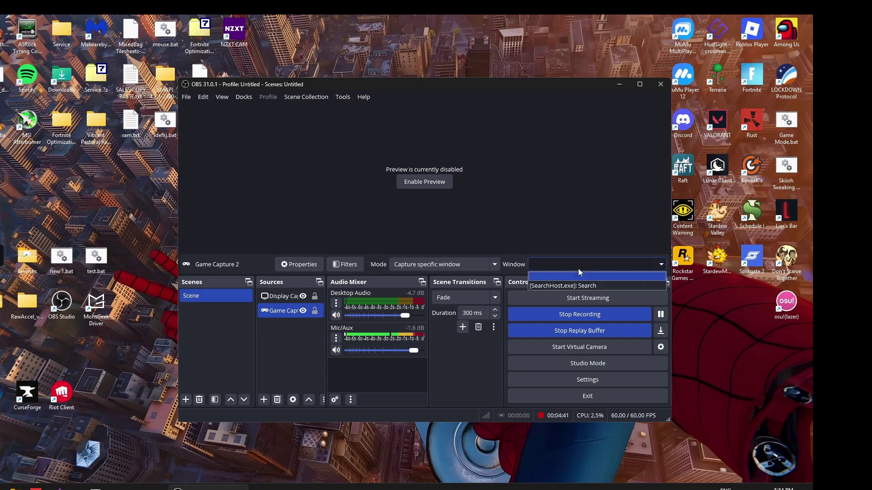
pyautogui.click(560, 84)
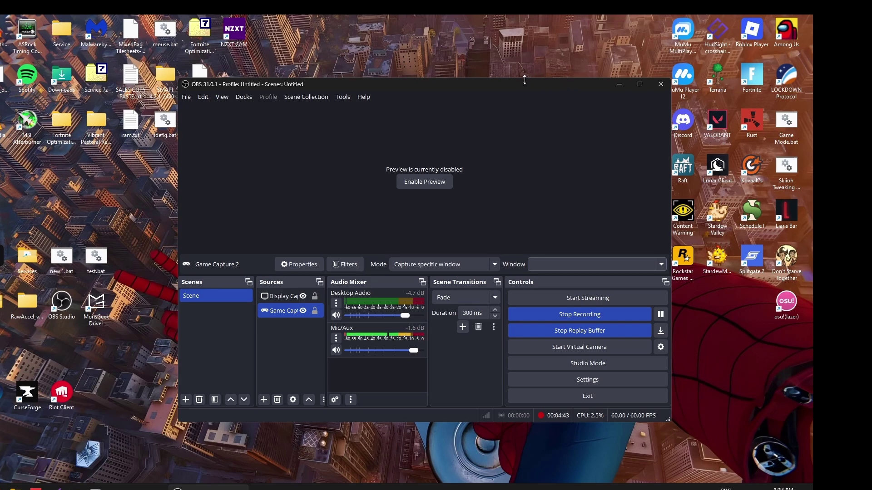
# Maximize the OBS window to fill the screen
pyautogui.moveTo(525, 80); pyautogui.dragTo(524, 59)
pyautogui.rightClick(750, 82)
pyautogui.click(573, 72)
pyautogui.moveTo(447, 59); pyautogui.dragTo(447, 16)
pyautogui.click(633, 24)
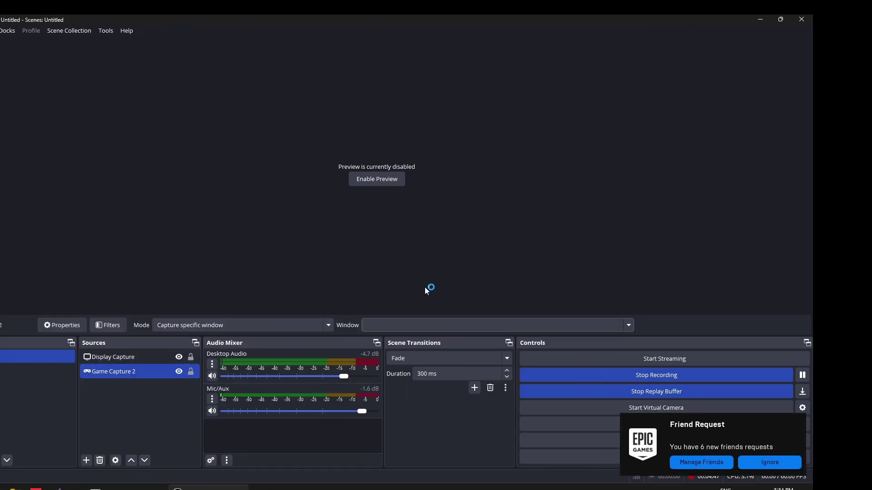
# Reselect Game Capture 2 and recheck its window list, which stays empty
pyautogui.click(204, 325)
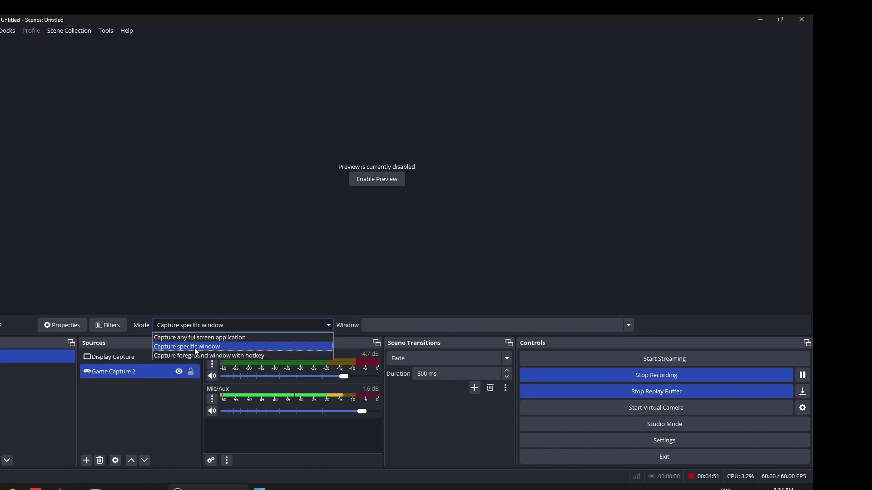
pyautogui.click(395, 325)
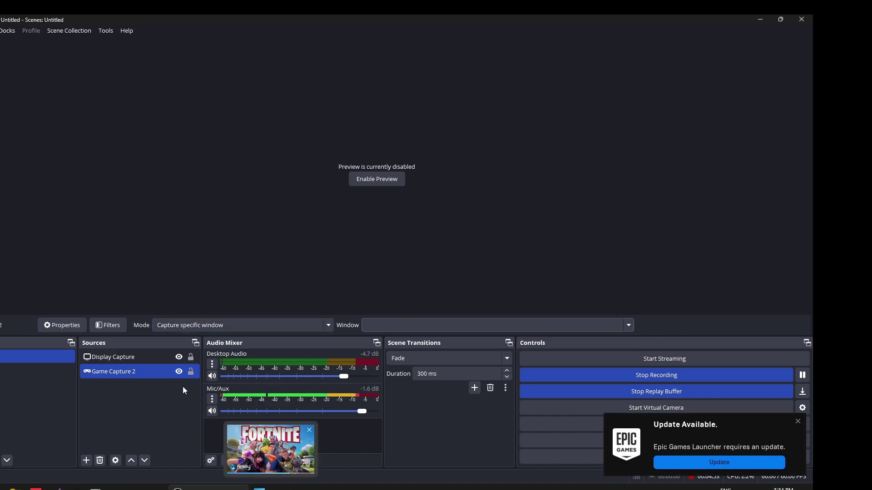
pyautogui.click(151, 353)
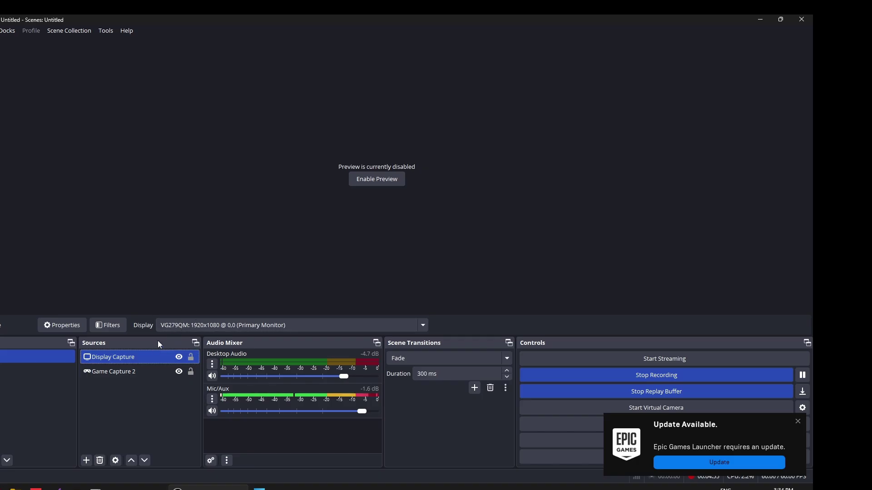
pyautogui.click(121, 371)
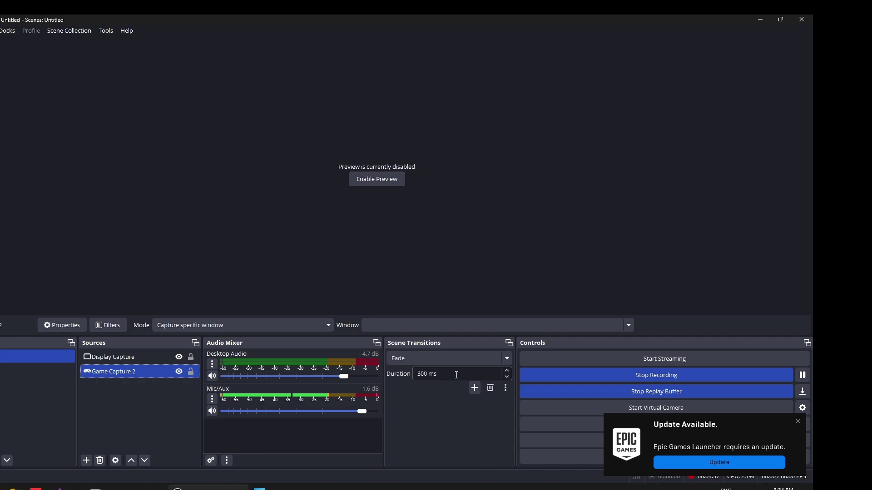
pyautogui.click(393, 325)
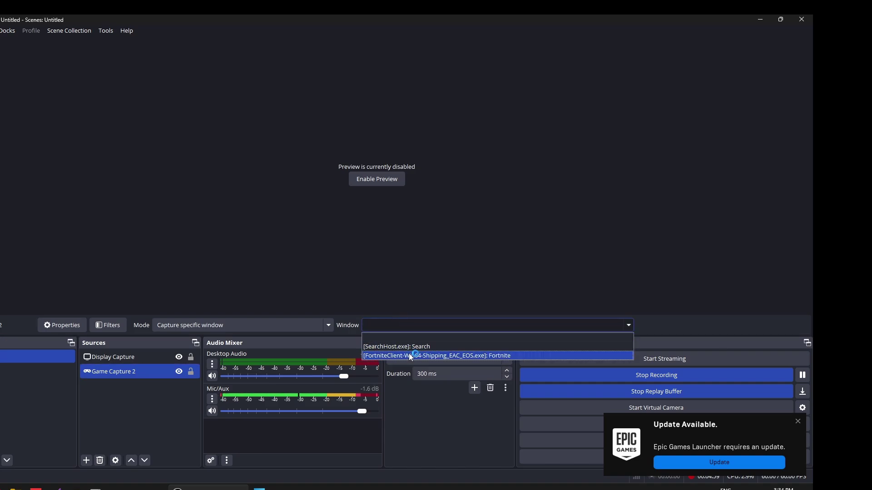
pyautogui.click(424, 325)
pyautogui.moveTo(271, 489)
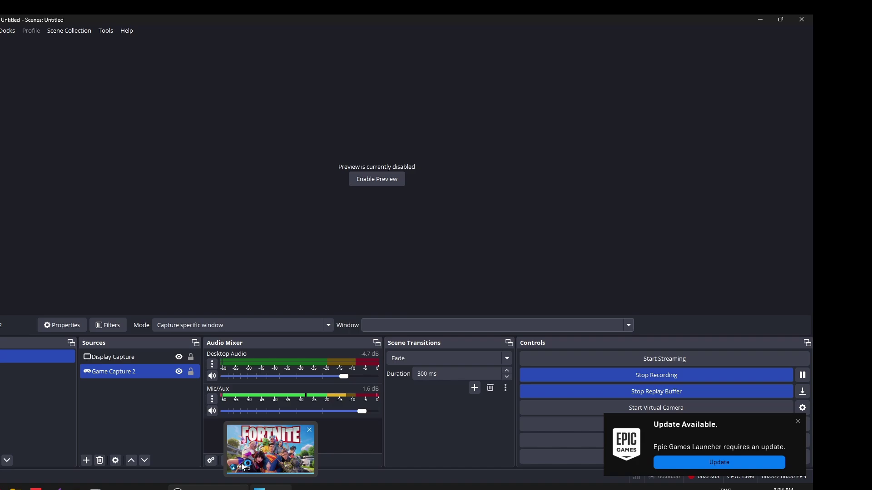
pyautogui.click(424, 327)
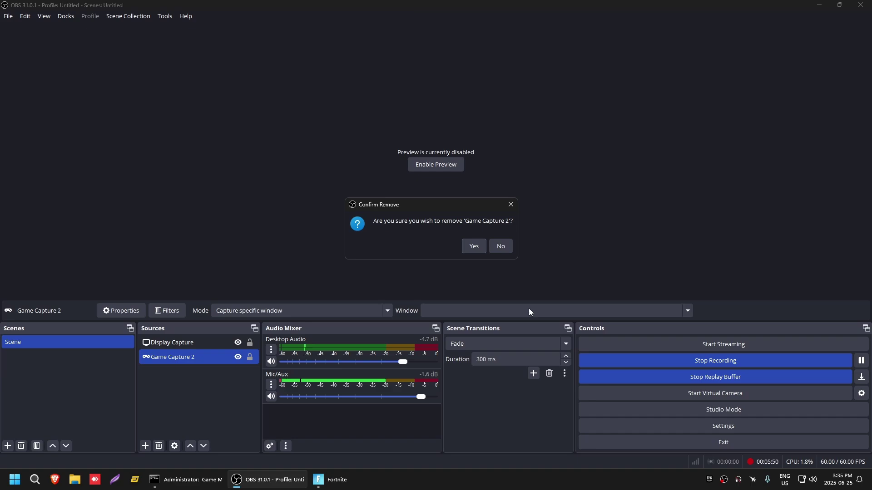
# Remove Game Capture 2 and add a new Game Capture source in its place
pyautogui.click(473, 245)
pyautogui.rightClick(218, 394)
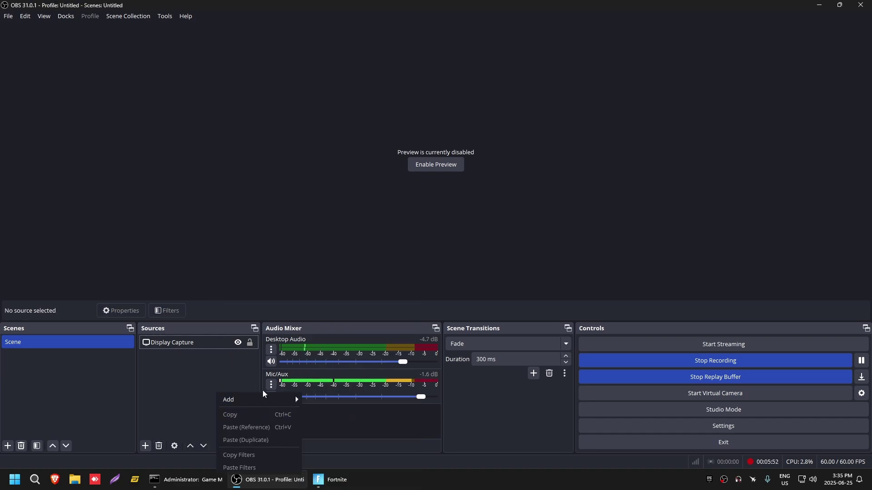
pyautogui.moveTo(291, 400)
pyautogui.click(358, 351)
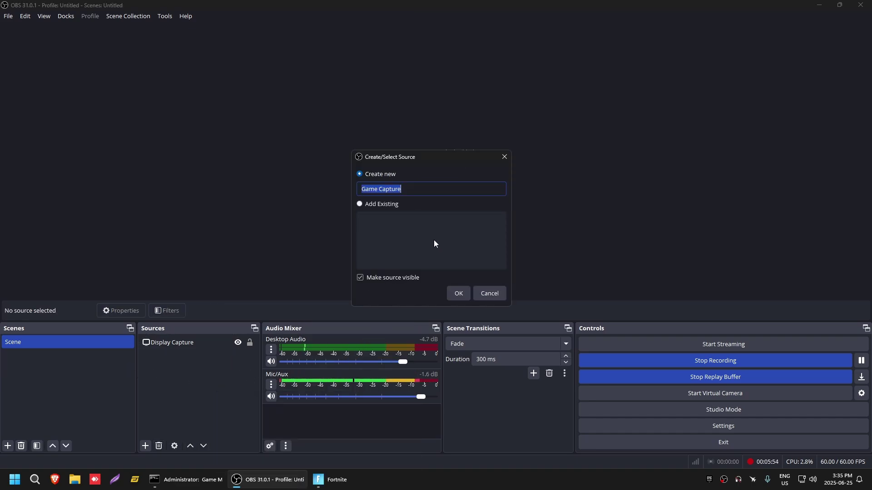
pyautogui.click(459, 294)
# Set the Game Capture to capture the specific Fortnite window, then switch to the game
pyautogui.click(389, 239)
pyautogui.click(386, 263)
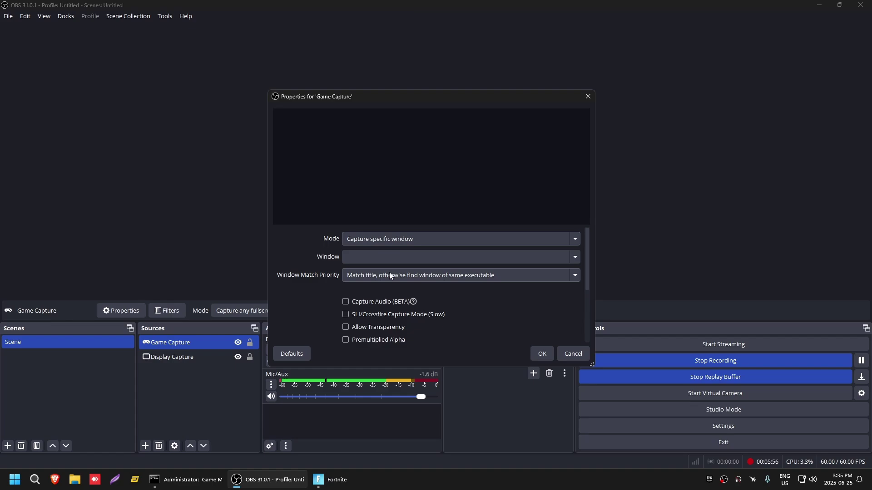
pyautogui.click(385, 260)
pyautogui.click(390, 277)
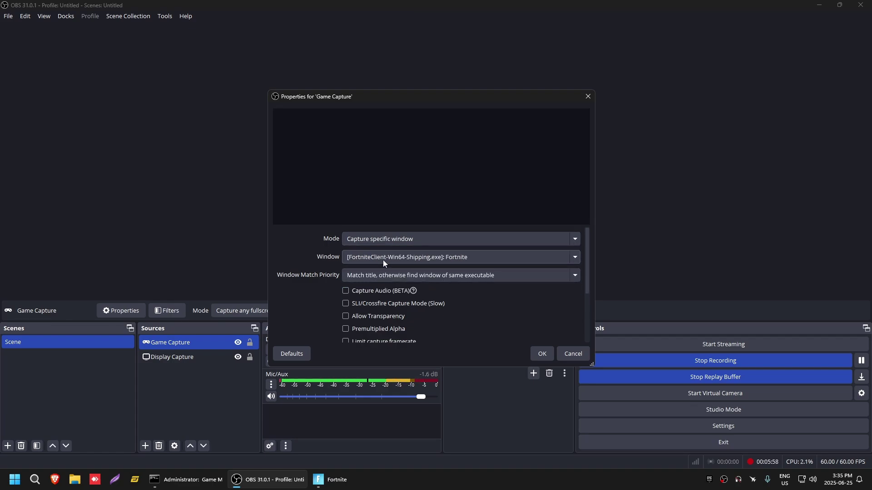
pyautogui.hotkey('alt', 'Tab')
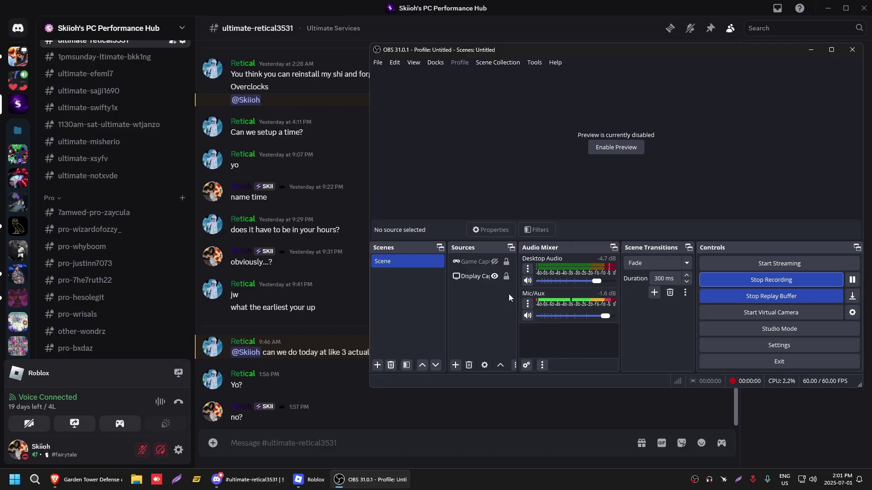
# Turn off Discord's Streamer Mode, then bring OBS back to the front
pyautogui.moveTo(515, 45); pyautogui.dragTo(379, 48)
pyautogui.click(541, 26)
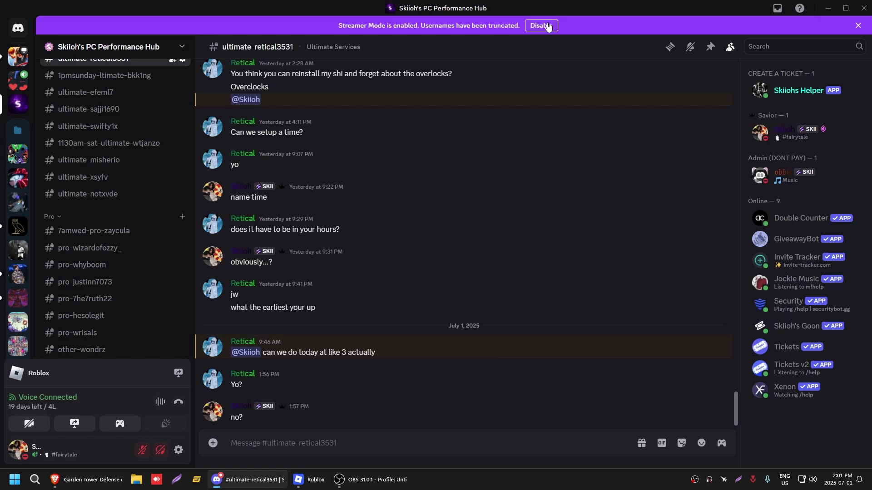
pyautogui.click(370, 479)
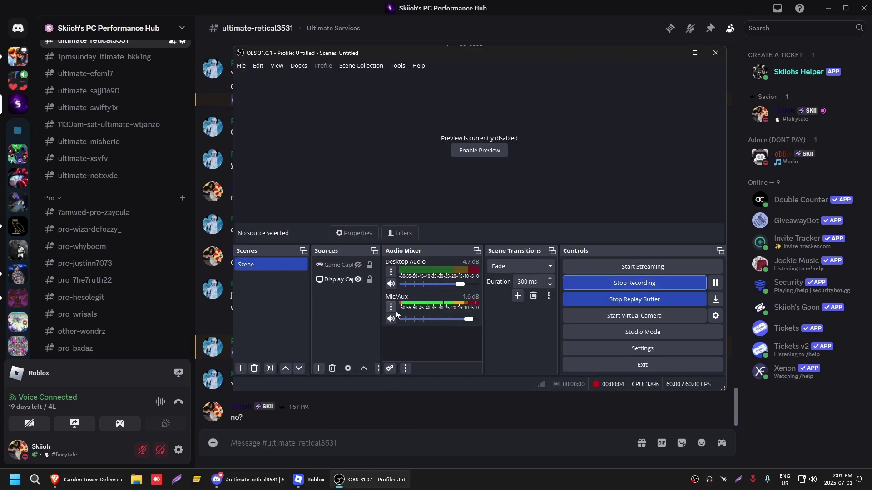
# Open the audio filters for the Mic/Aux source
pyautogui.click(391, 308)
pyautogui.click(392, 293)
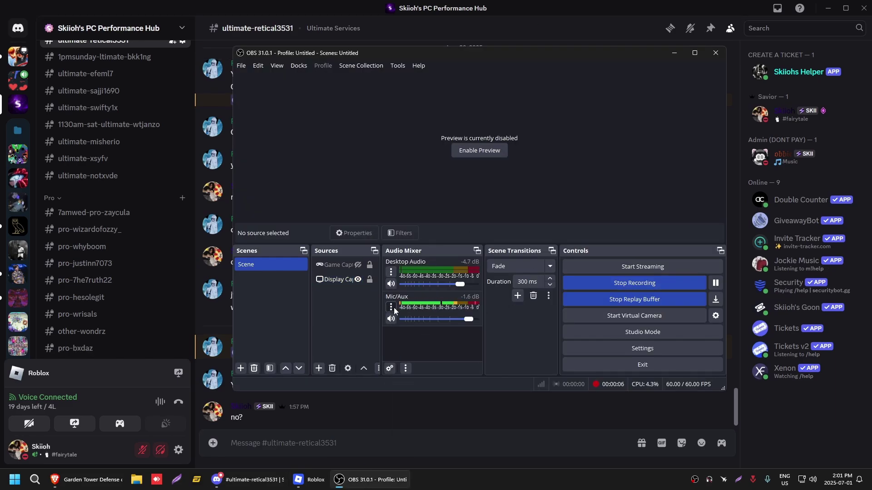
pyautogui.click(394, 308)
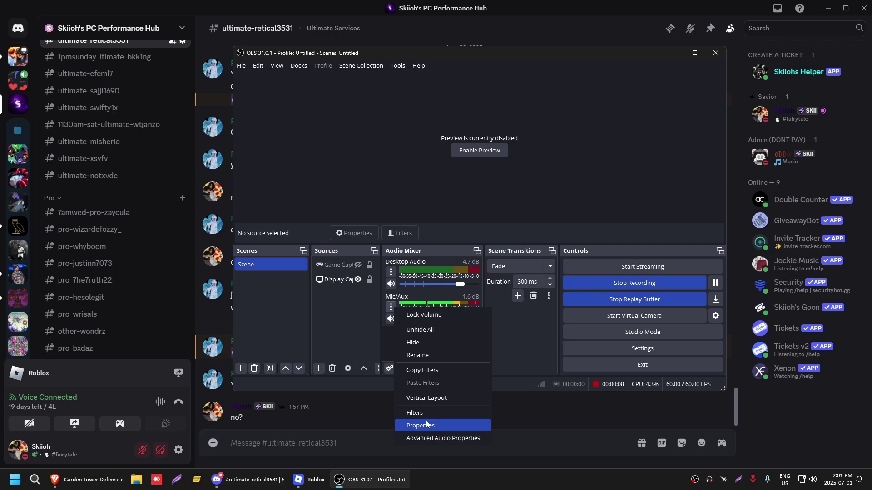
pyautogui.click(415, 413)
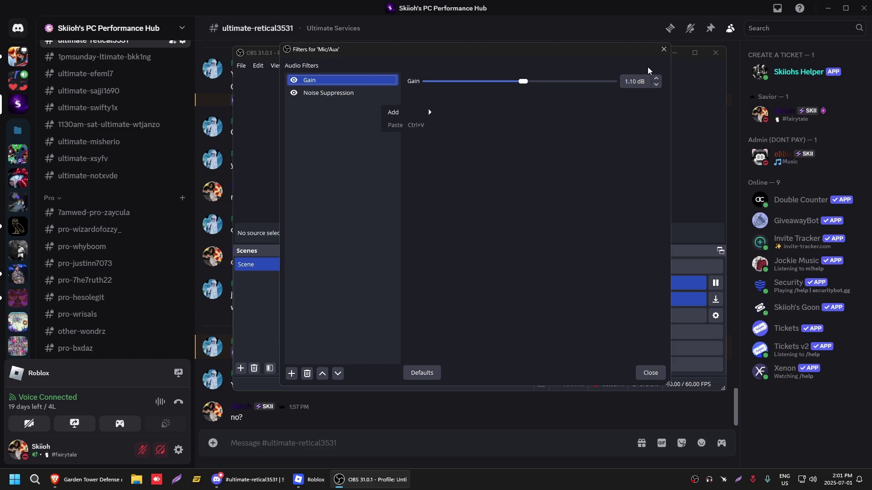
# Set the Noise Suppression filter's method to RNNoise
pyautogui.click(363, 93)
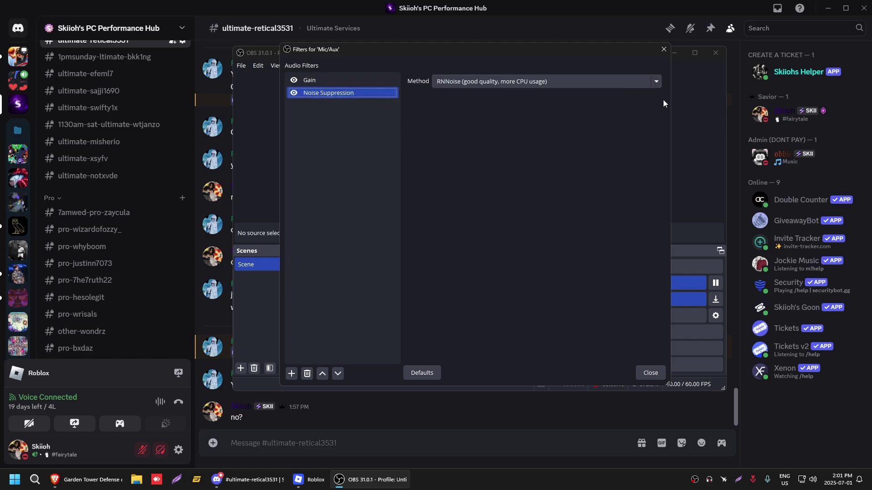
pyautogui.rightClick(334, 147)
pyautogui.moveTo(359, 152)
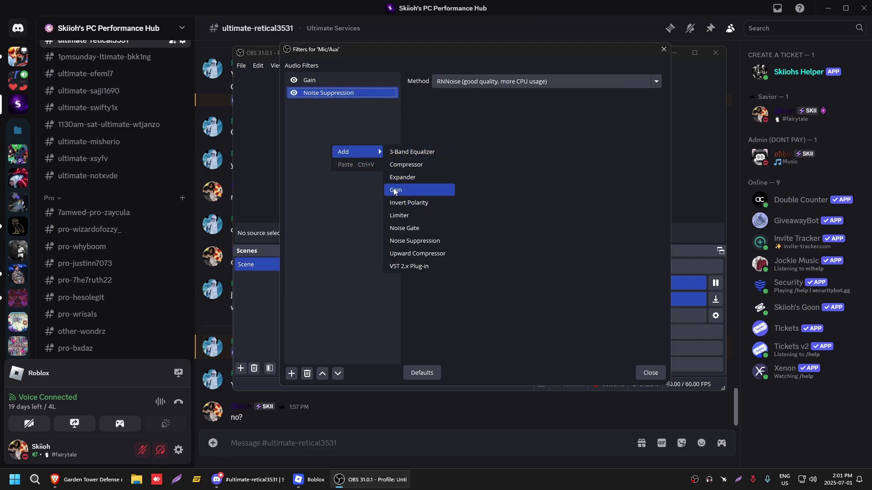
pyautogui.click(545, 82)
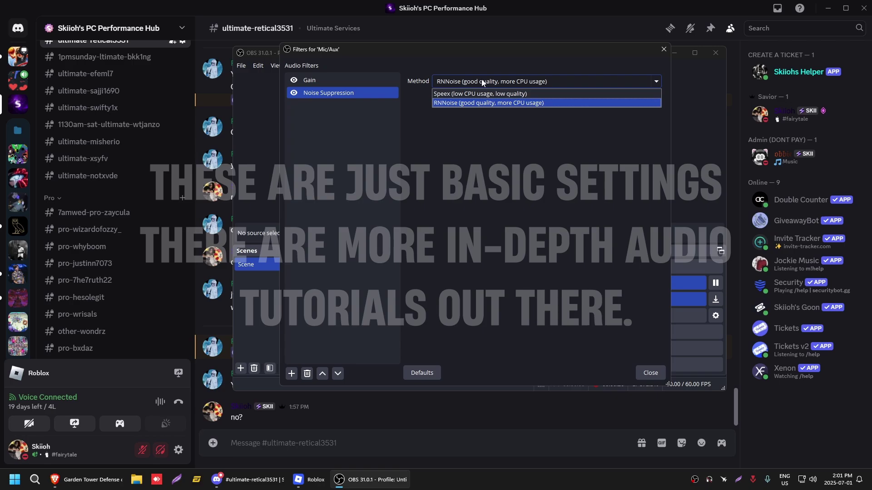
pyautogui.click(522, 95)
pyautogui.click(648, 380)
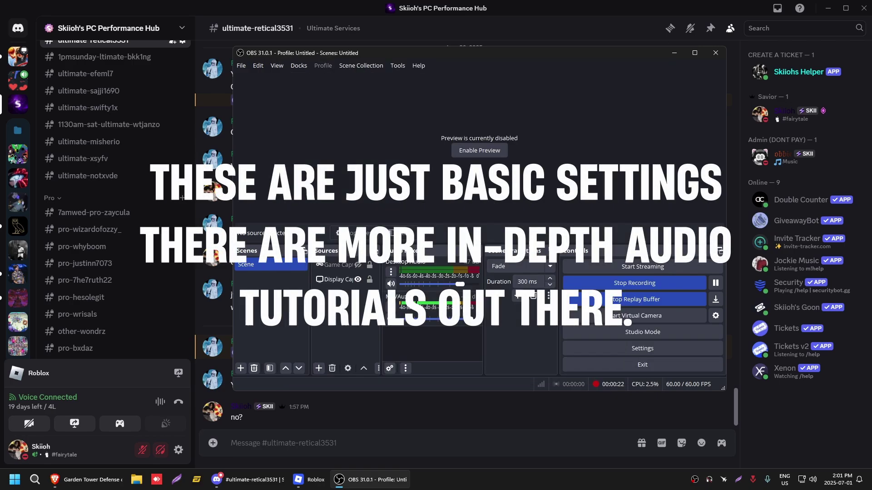
pyautogui.rightClick(347, 268)
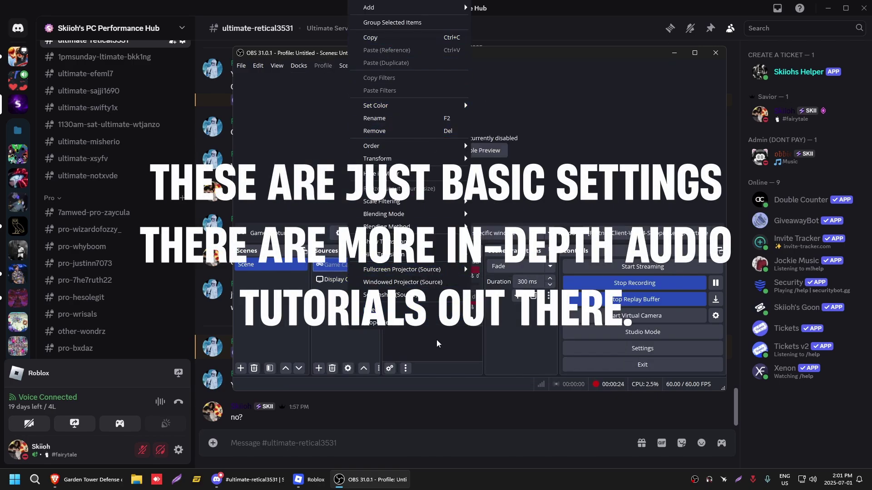
pyautogui.click(377, 310)
pyautogui.rightClick(307, 113)
pyautogui.rightClick(320, 252)
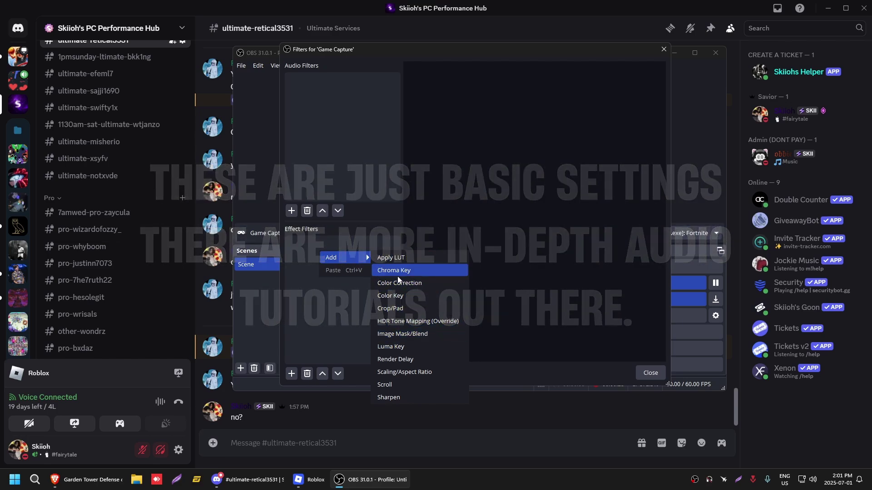
pyautogui.click(391, 296)
pyautogui.click(460, 233)
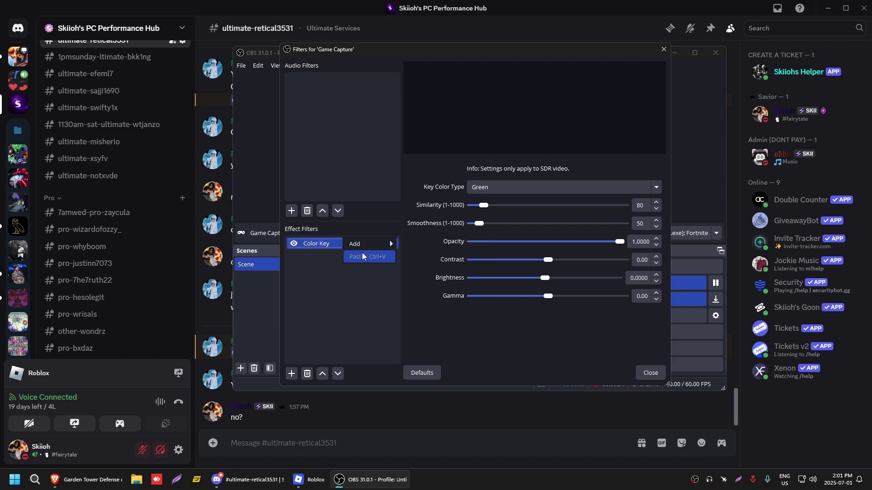
pyautogui.click(330, 242)
pyautogui.rightClick(330, 242)
pyautogui.click(361, 294)
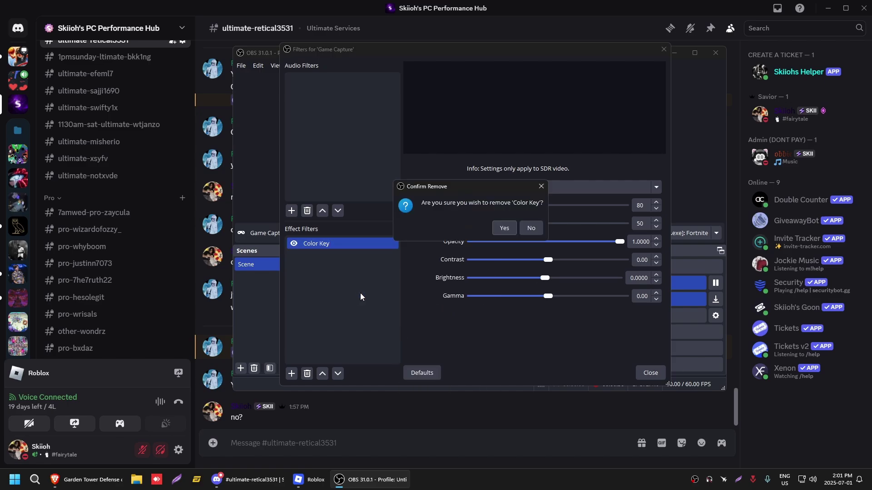
pyautogui.click(503, 228)
pyautogui.click(663, 375)
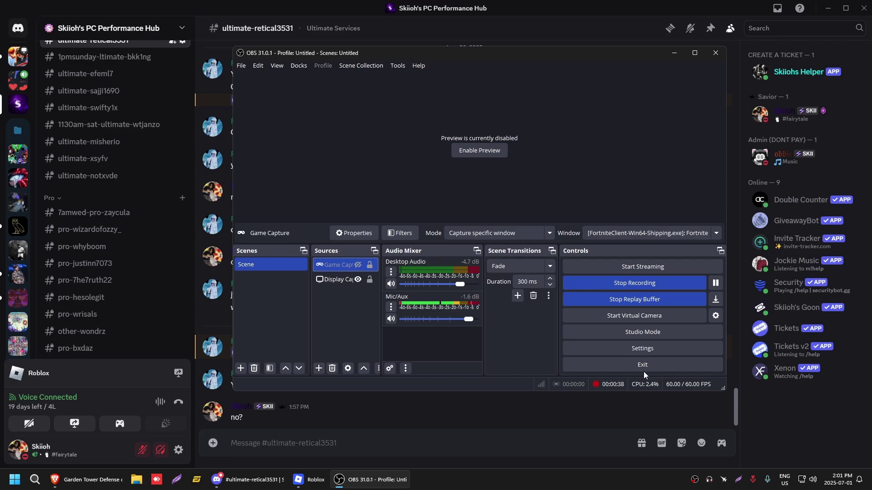
pyautogui.moveTo(509, 71); pyautogui.dragTo(509, 58)
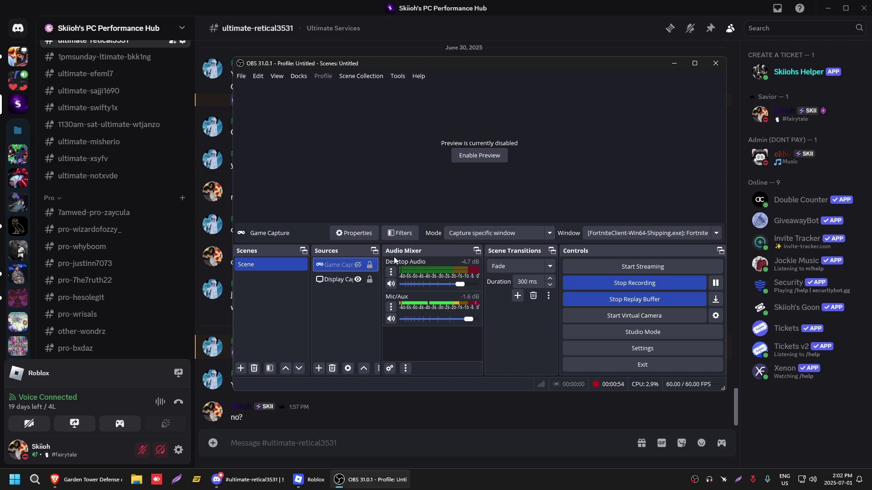
pyautogui.click(343, 321)
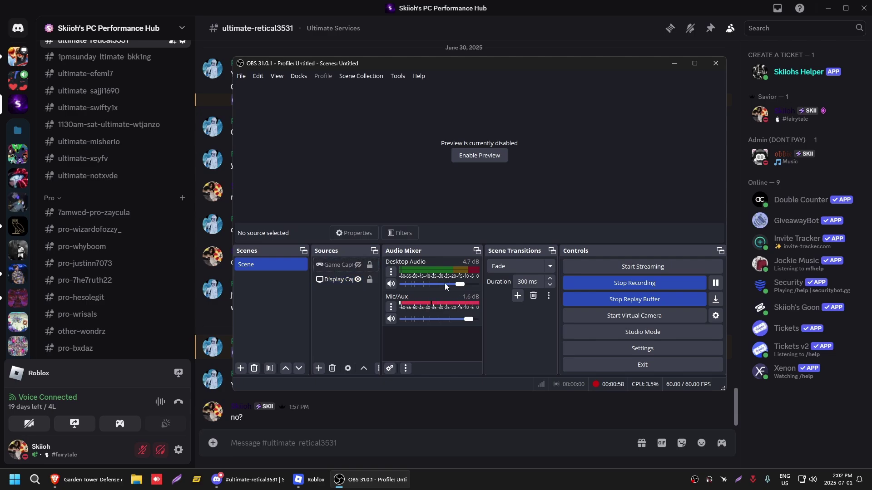
# Close OBS and browse Discord's announcements channel, briefly viewing a member's profile card
pyautogui.click(643, 365)
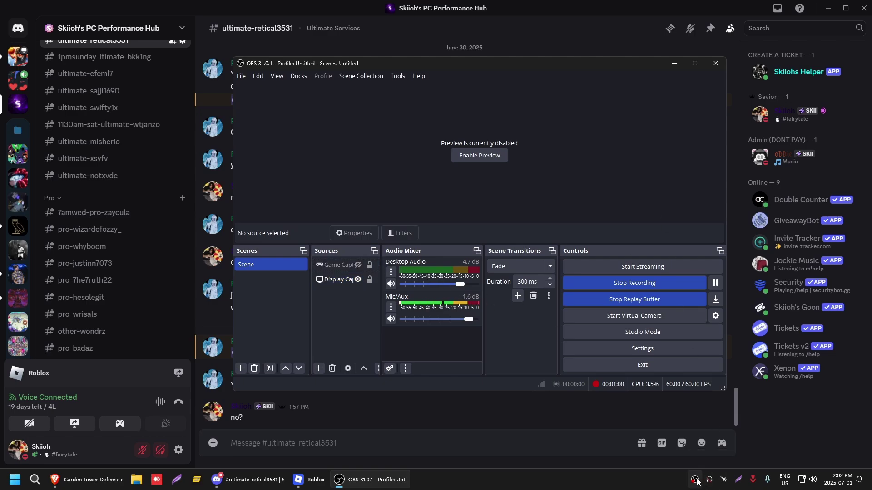
pyautogui.scroll(15, 142, 237)
pyautogui.scroll(-4, 126, 205)
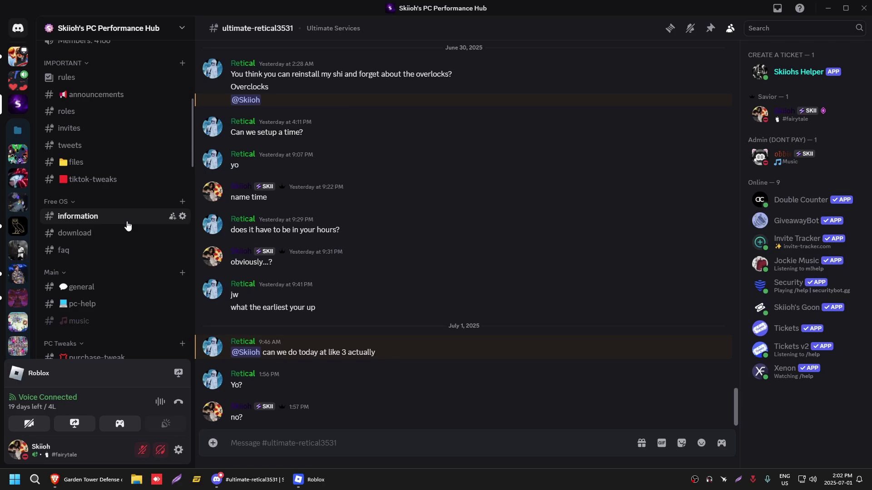
pyautogui.scroll(4, 127, 220)
pyautogui.click(119, 276)
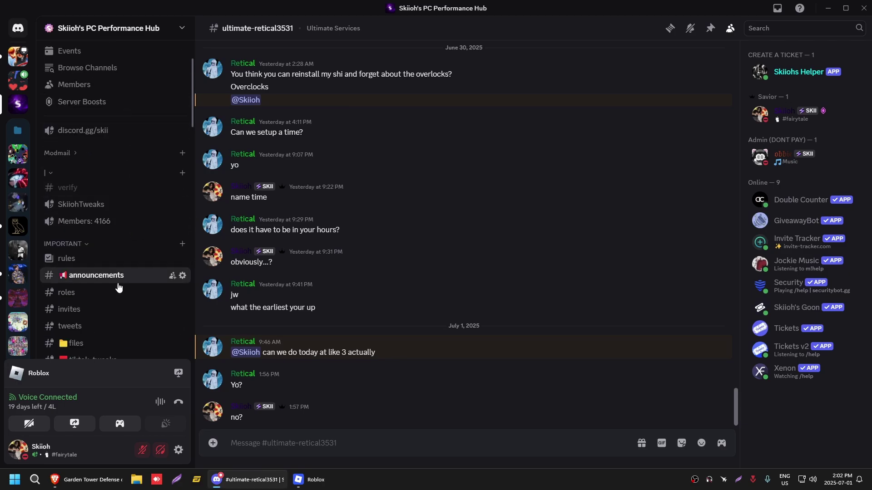
pyautogui.scroll(-4, 121, 254)
pyautogui.scroll(4, 234, 286)
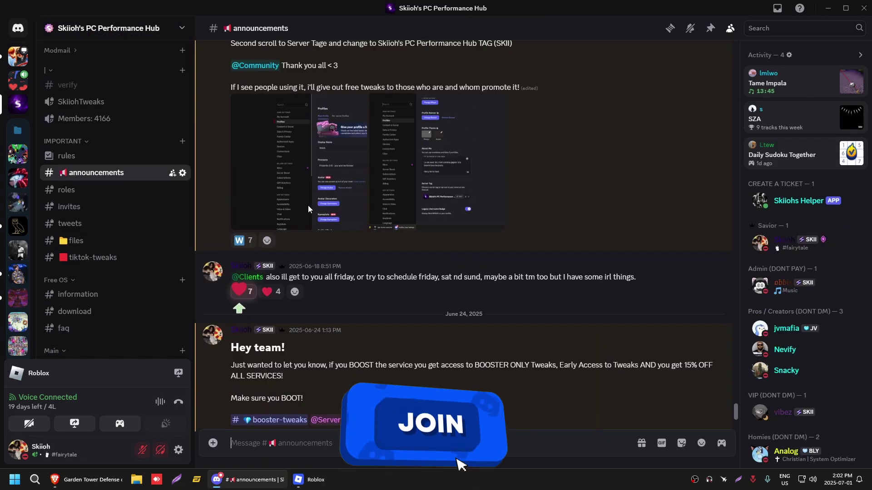
pyautogui.scroll(4, 150, 106)
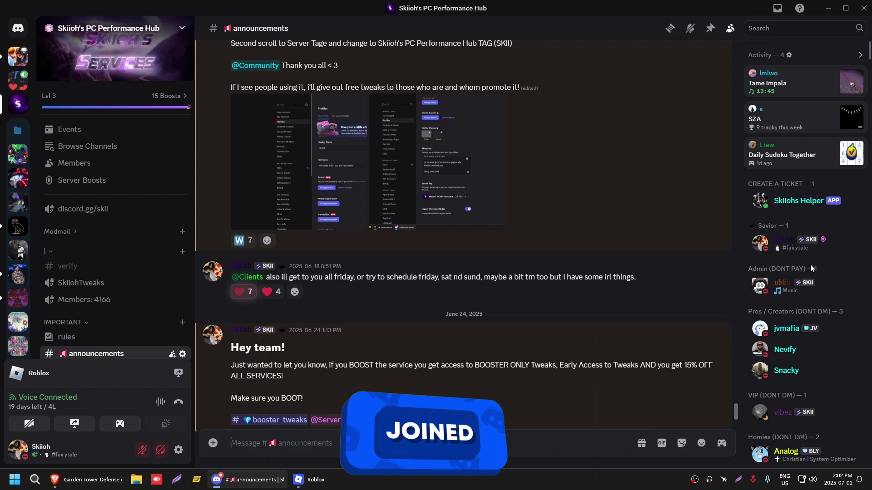
pyautogui.click(784, 243)
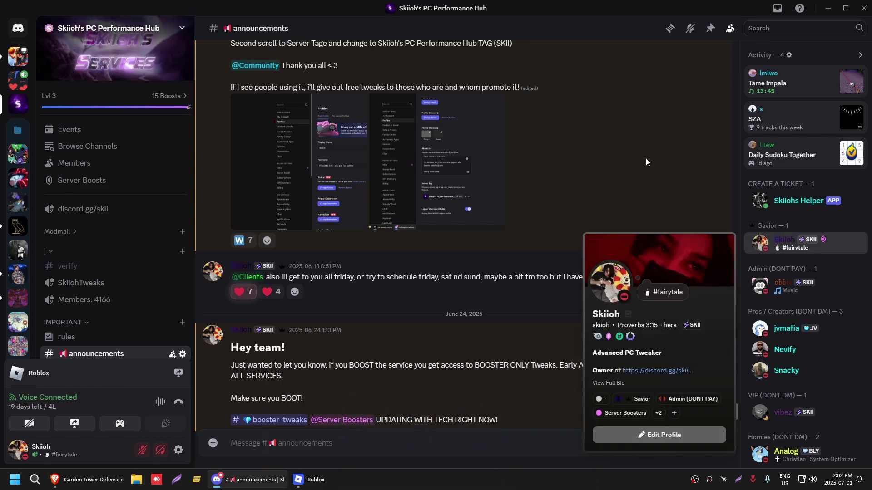
pyautogui.press('Escape')
# Open the purchase-tweak channel and select the Gatekept Service price paragraph
pyautogui.scroll(-10, 125, 177)
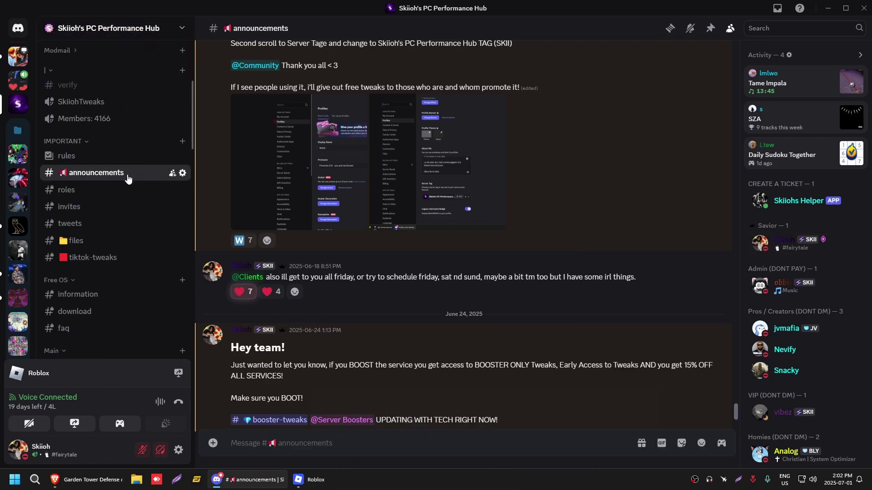
pyautogui.click(122, 254)
pyautogui.scroll(10, 448, 252)
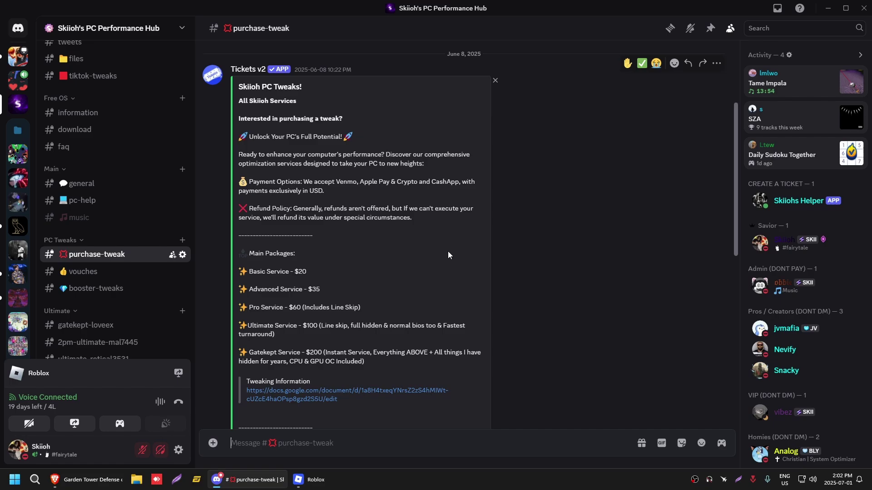
pyautogui.scroll(-5, 377, 170)
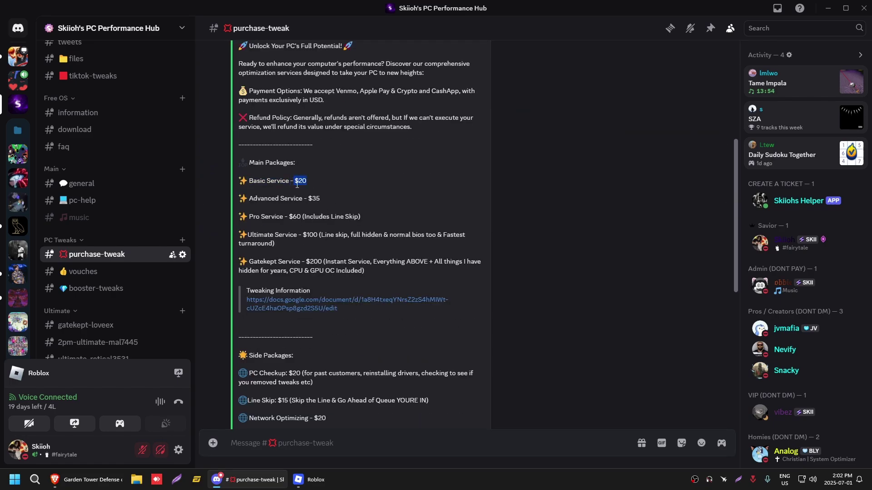
pyautogui.tripleClick(313, 258)
pyautogui.click(325, 307)
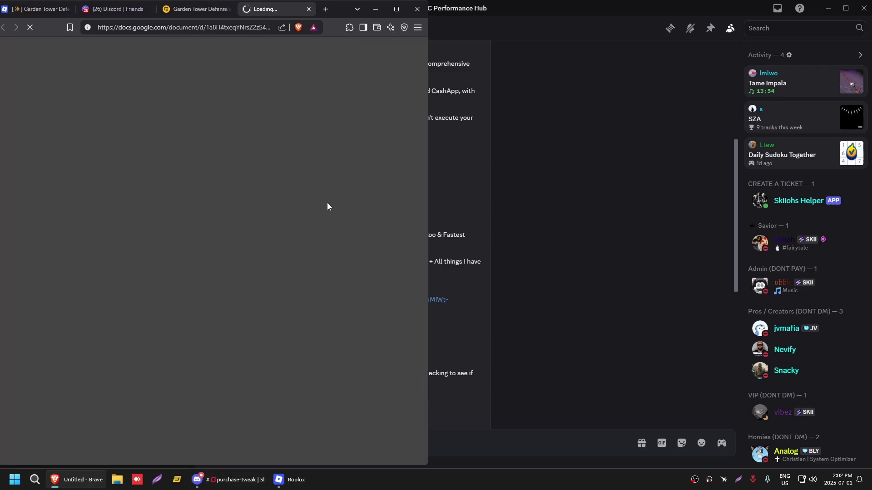
pyautogui.scroll(-8, 339, 224)
pyautogui.scroll(15, 339, 224)
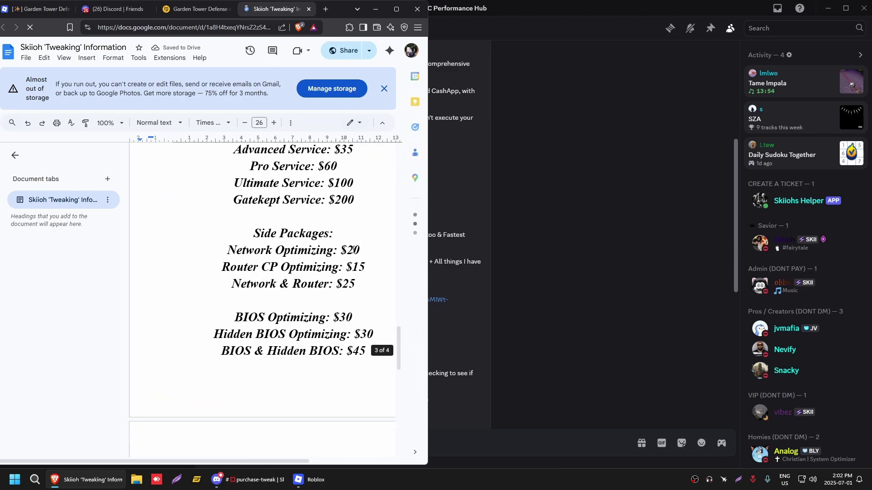
pyautogui.scroll(-3, 293, 270)
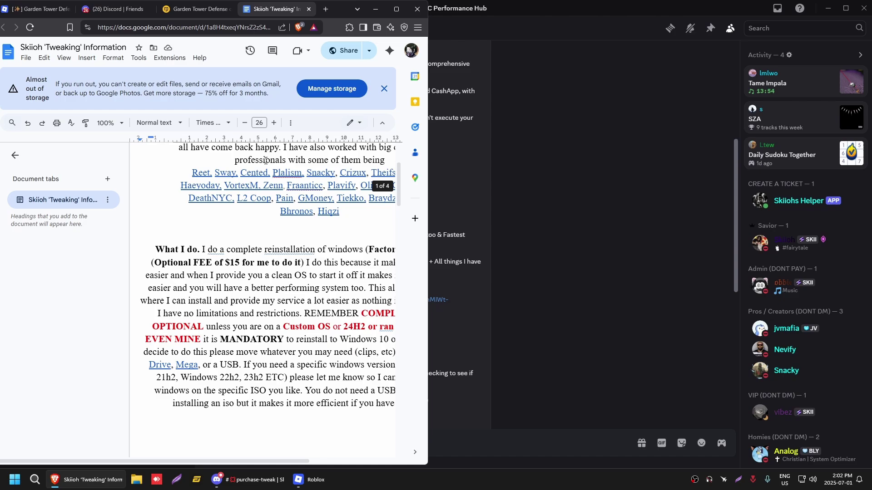
pyautogui.click(417, 9)
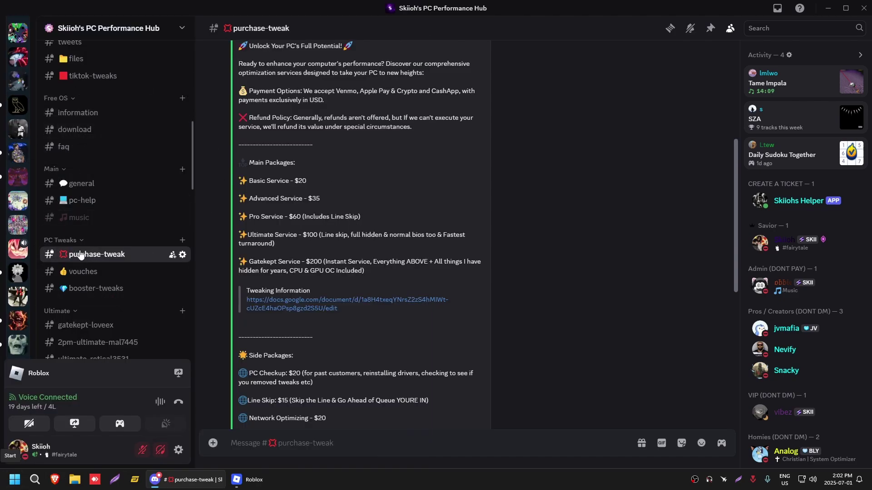
# Browse the files and tiktok-tweaks channels in the Discord sidebar
pyautogui.scroll(5, 114, 191)
pyautogui.scroll(-5, 114, 184)
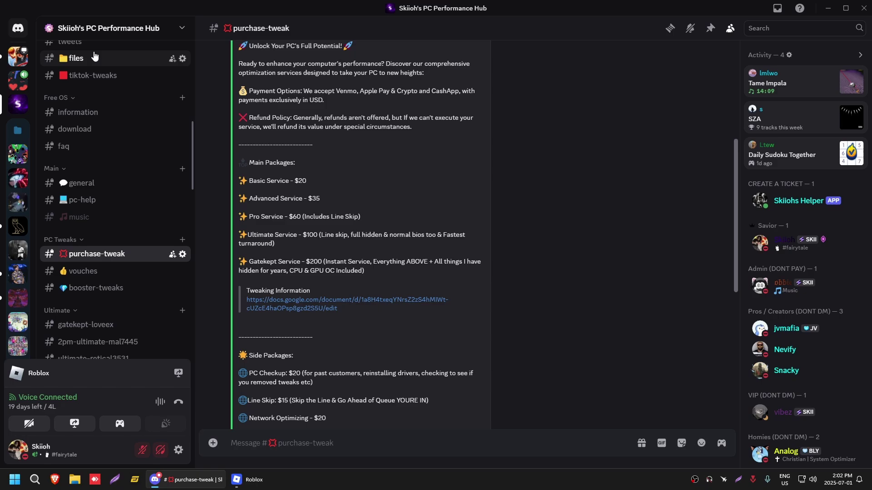
pyautogui.click(137, 59)
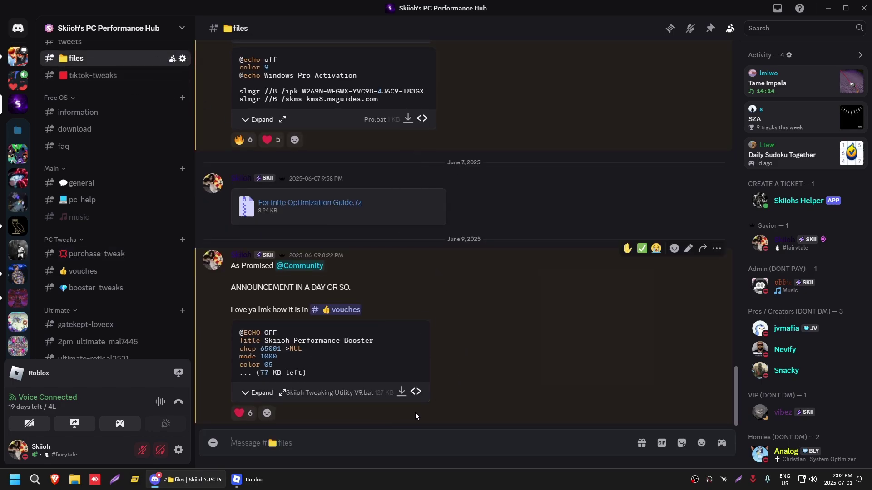
pyautogui.click(111, 76)
# Open the download channel and scroll to its BEFORE DOWNLOADING OS install post
pyautogui.scroll(2, 176, 269)
pyautogui.scroll(2, 136, 255)
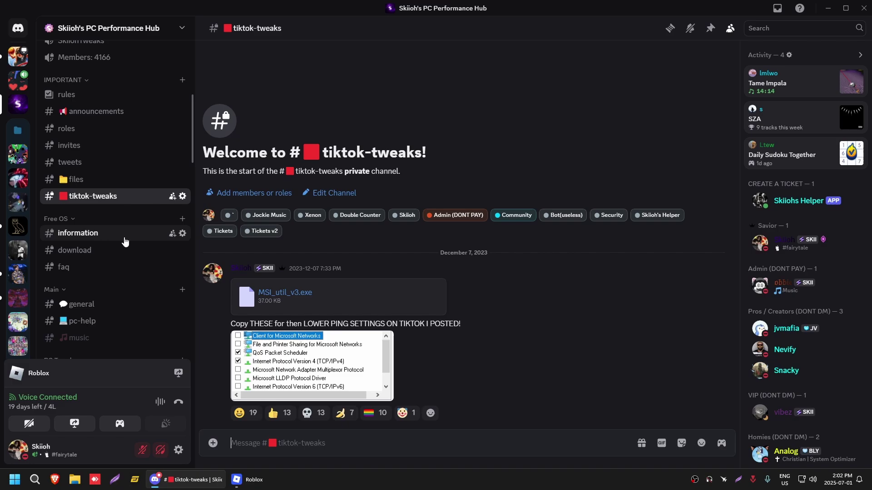
pyautogui.scroll(-4, 117, 249)
pyautogui.click(108, 130)
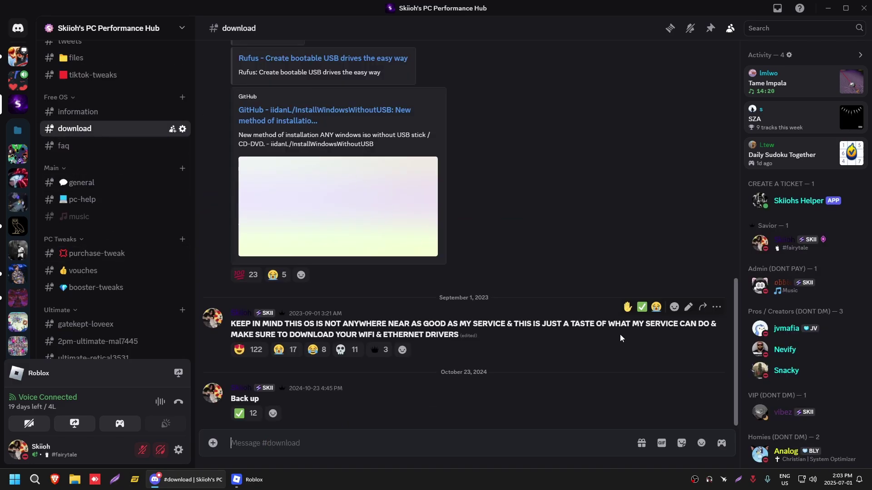
pyautogui.scroll(10, 495, 356)
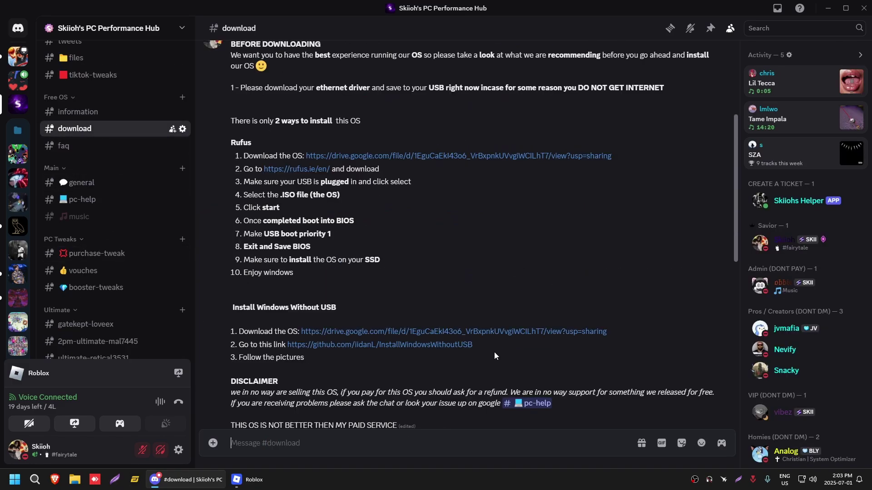
pyautogui.scroll(3, 495, 356)
pyautogui.scroll(-2, 85, 248)
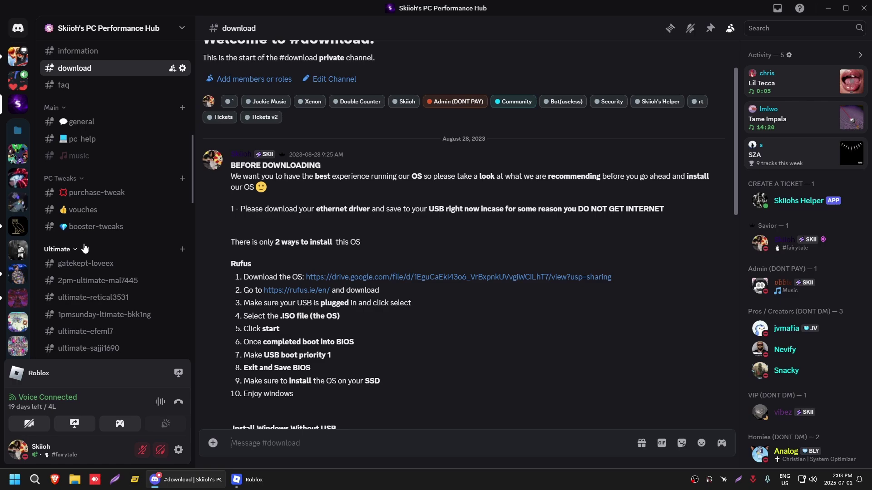
pyautogui.scroll(-2, 84, 247)
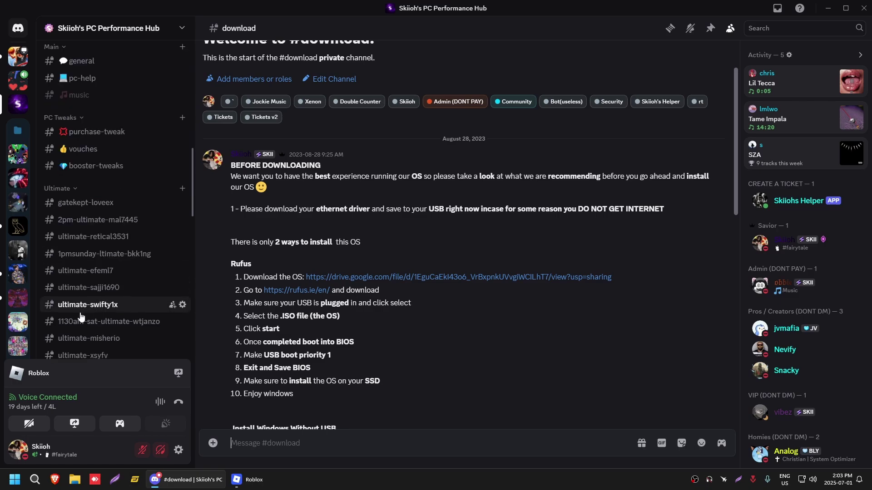
pyautogui.scroll(-15, 95, 254)
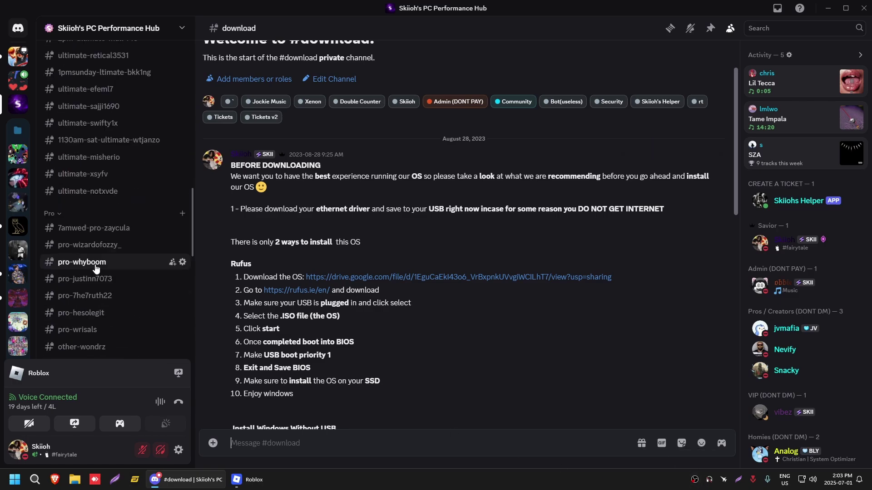